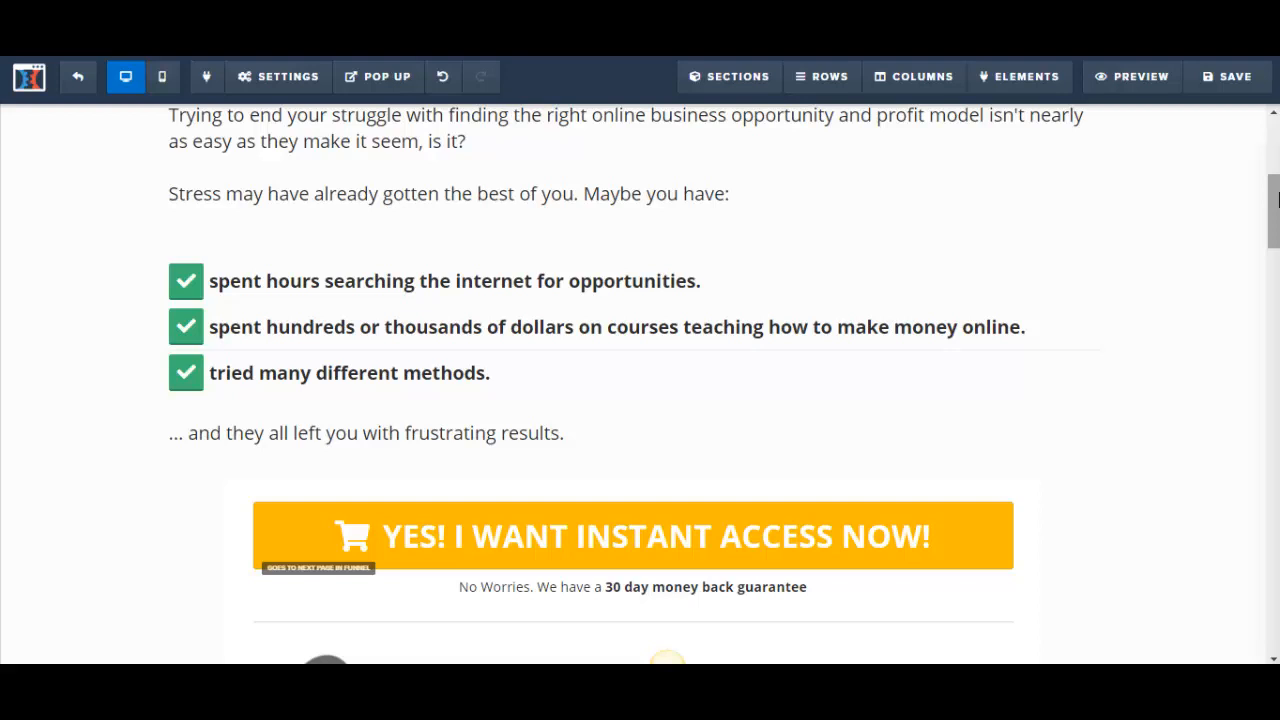
# Move the "YES! I WANT INSTANT ACCESS NOW!" button and its 30 day money back guarantee line below the first Content Headline text
pyautogui.moveTo(1278, 200); pyautogui.dragTo(1278, 230)
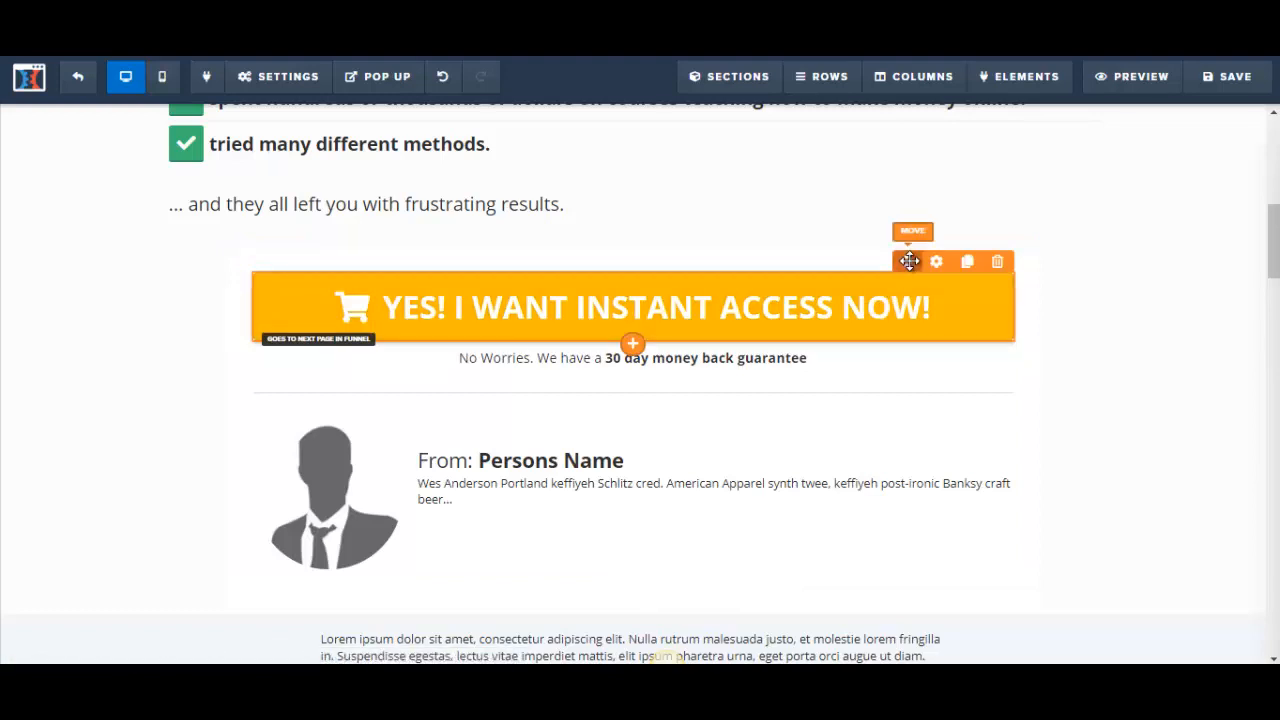
pyautogui.moveTo(909, 261); pyautogui.dragTo(877, 522)
pyautogui.moveTo(1273, 335); pyautogui.dragTo(1271, 250)
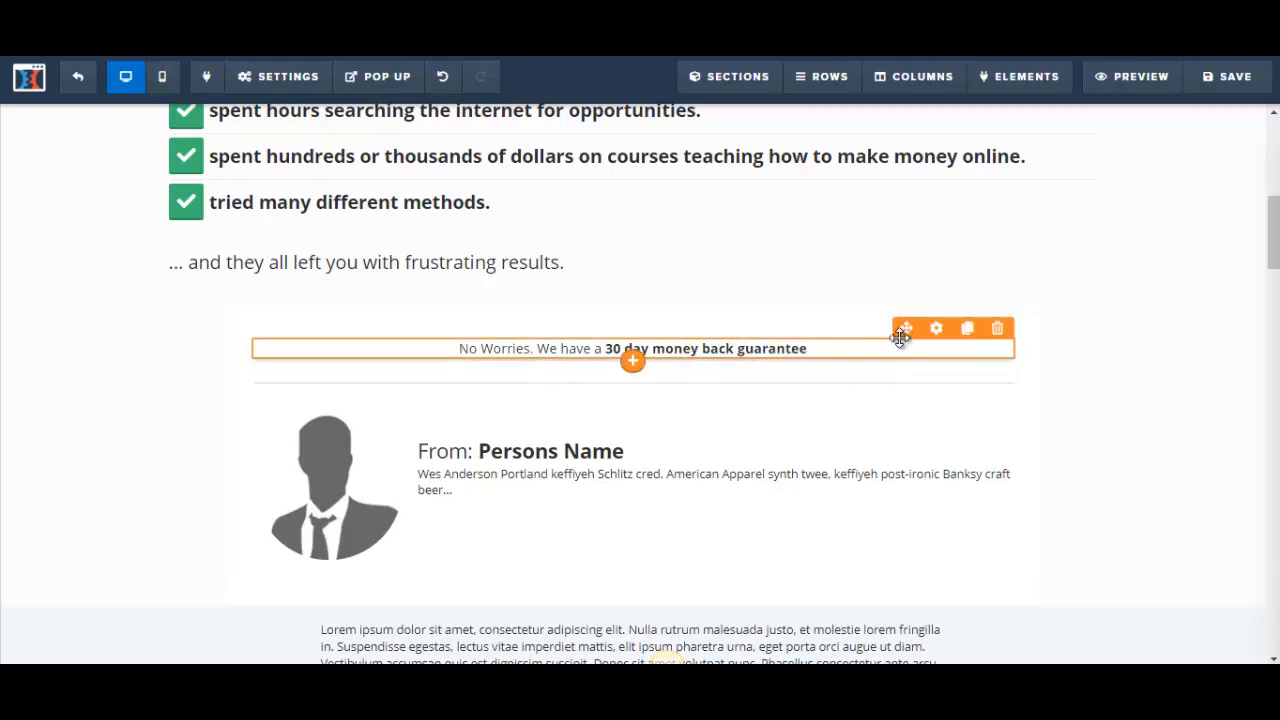
pyautogui.moveTo(904, 329); pyautogui.dragTo(771, 614)
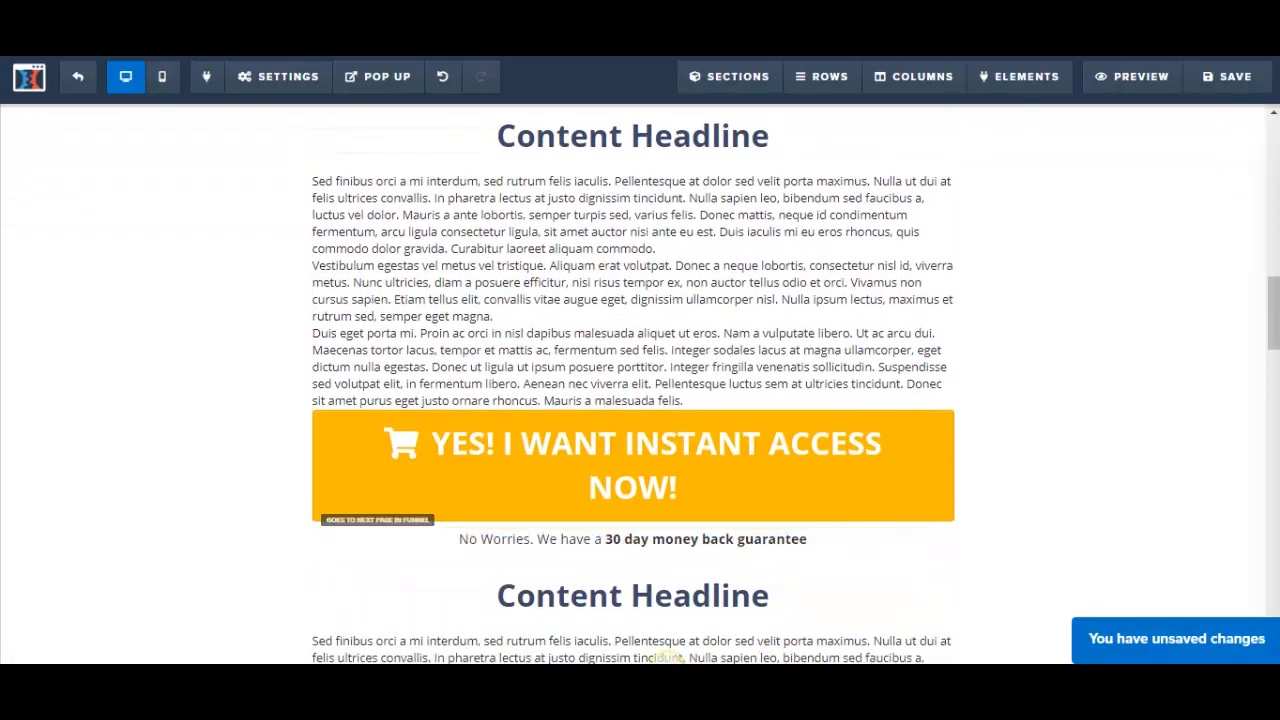
# Look through the image library for the page owner's photo and leave it without choosing an image
pyautogui.moveTo(1275, 292); pyautogui.dragTo(1275, 208)
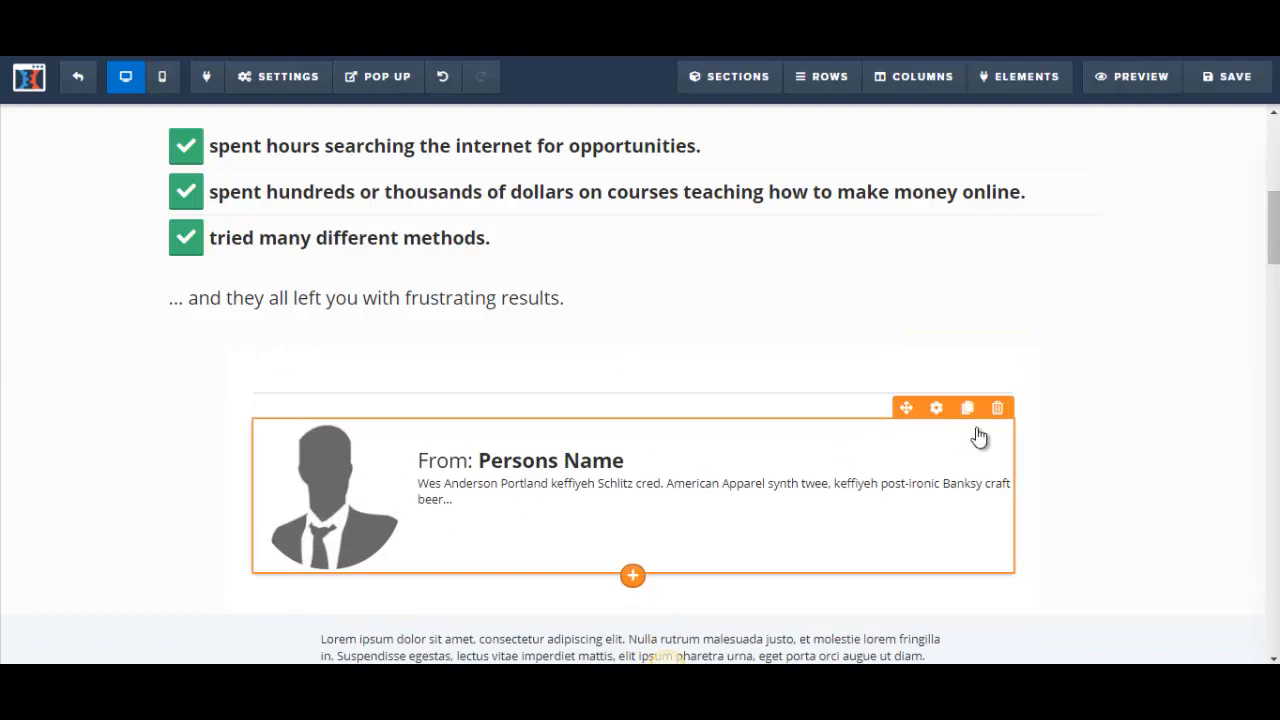
pyautogui.click(937, 409)
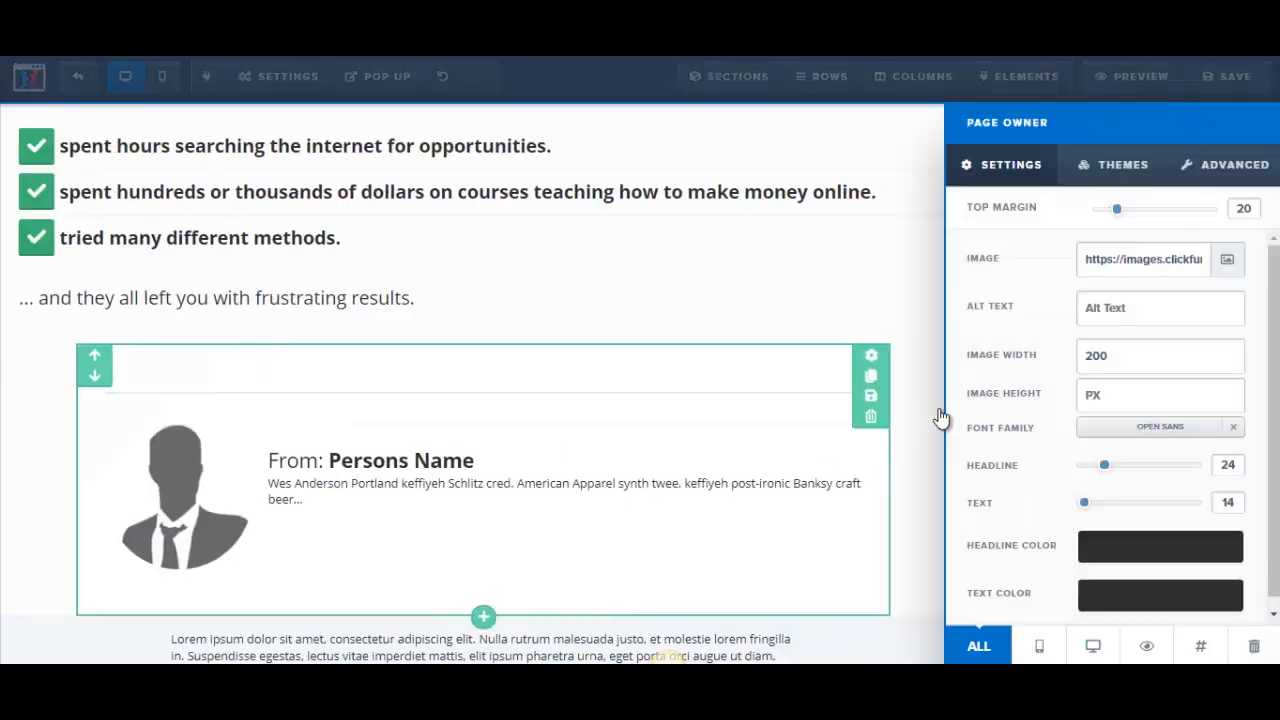
pyautogui.click(1232, 259)
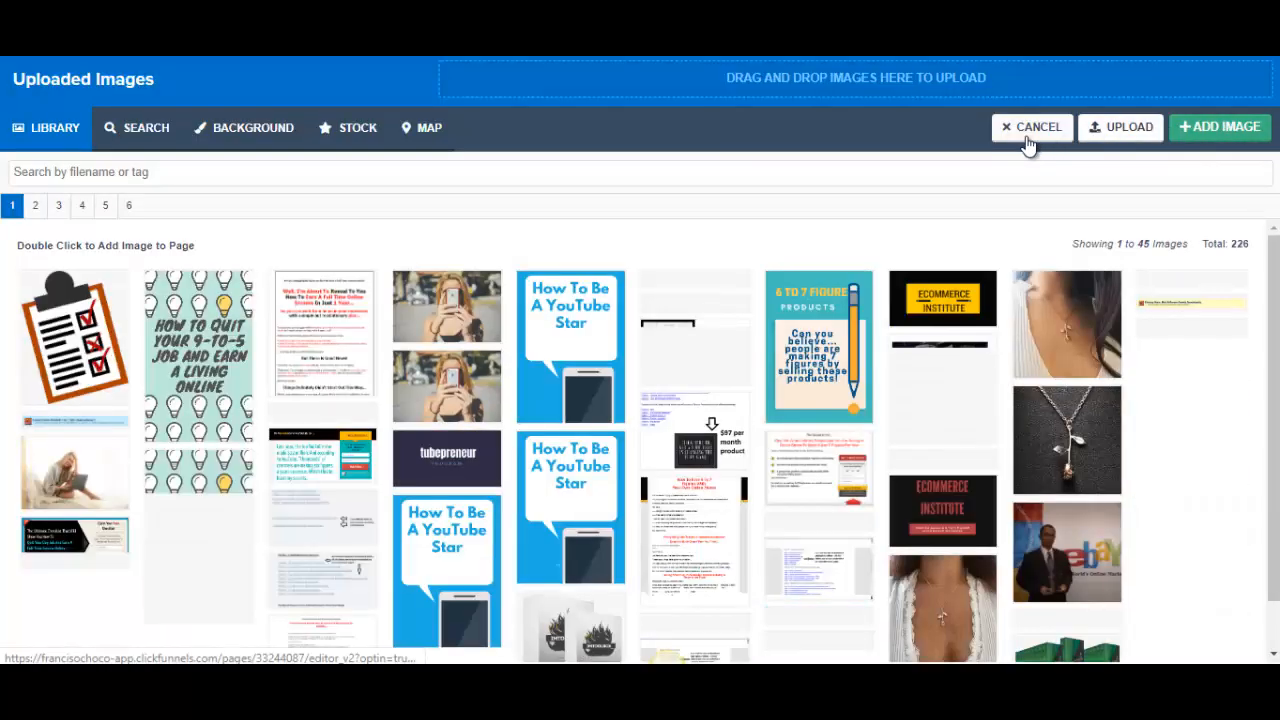
pyautogui.click(1027, 138)
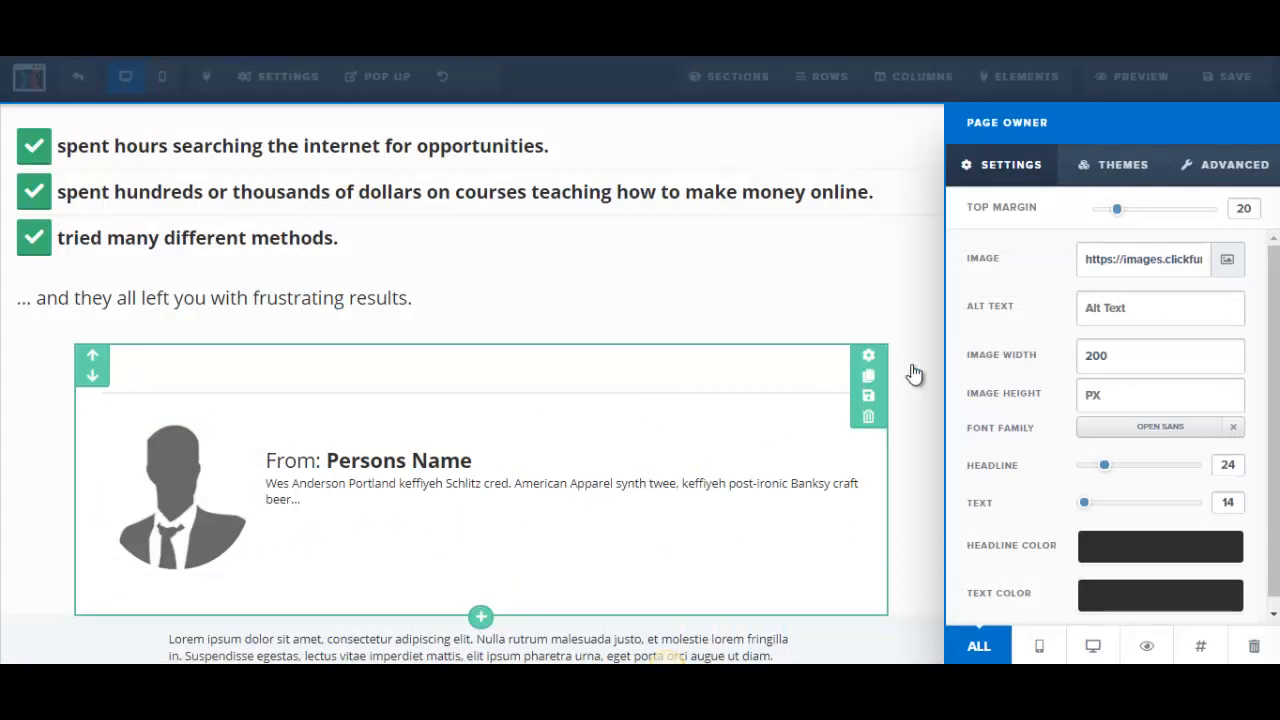
# Try the Text / Image layout on the page owner element and return it to Image / Text
pyautogui.click(1204, 172)
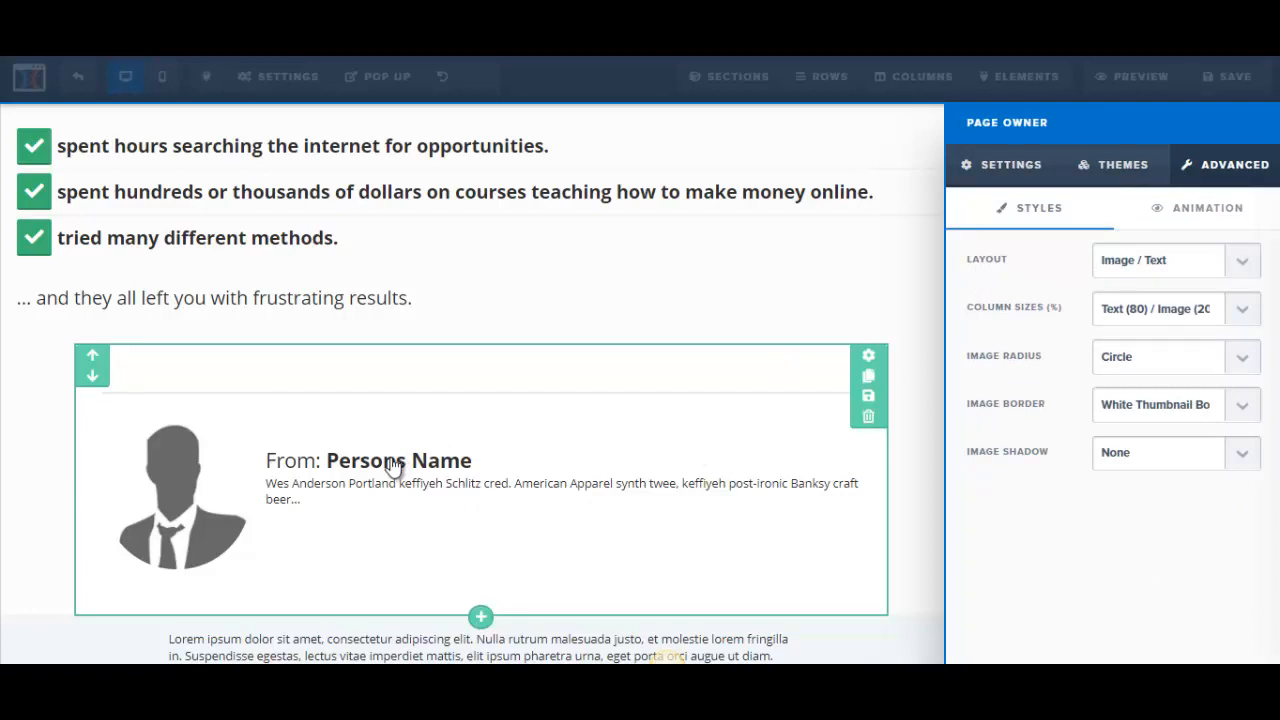
pyautogui.click(1247, 266)
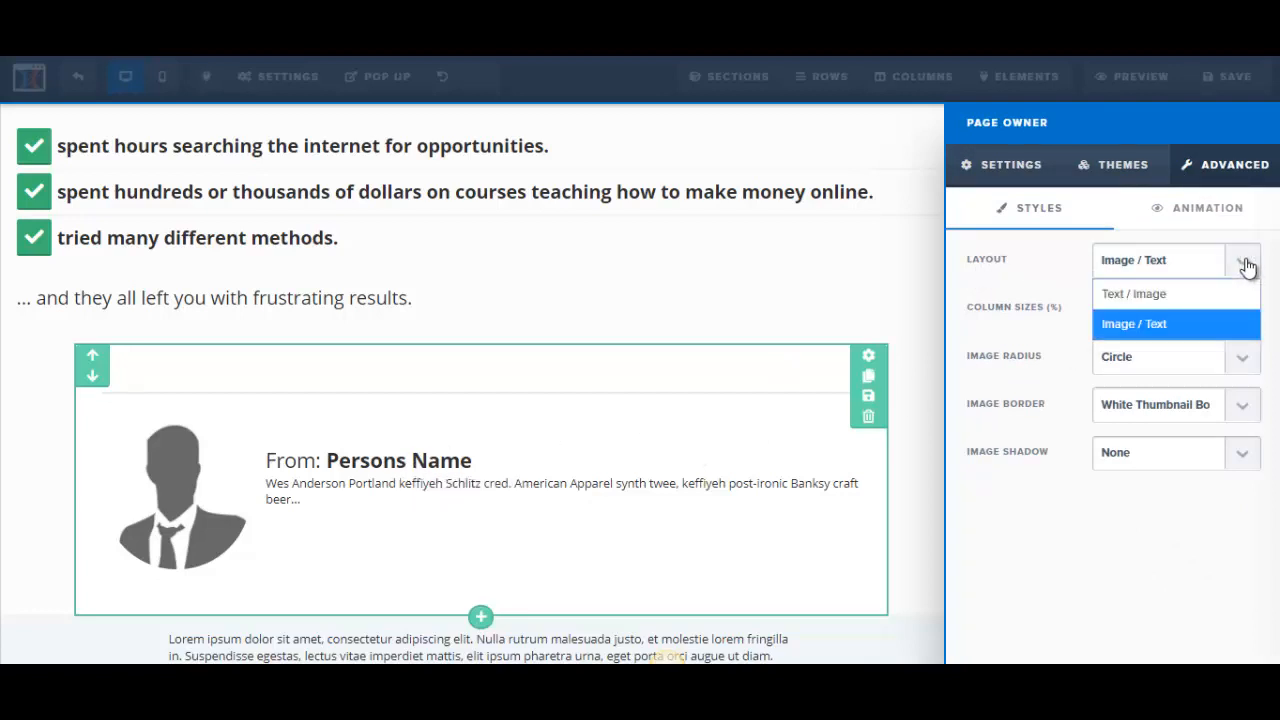
pyautogui.click(1148, 301)
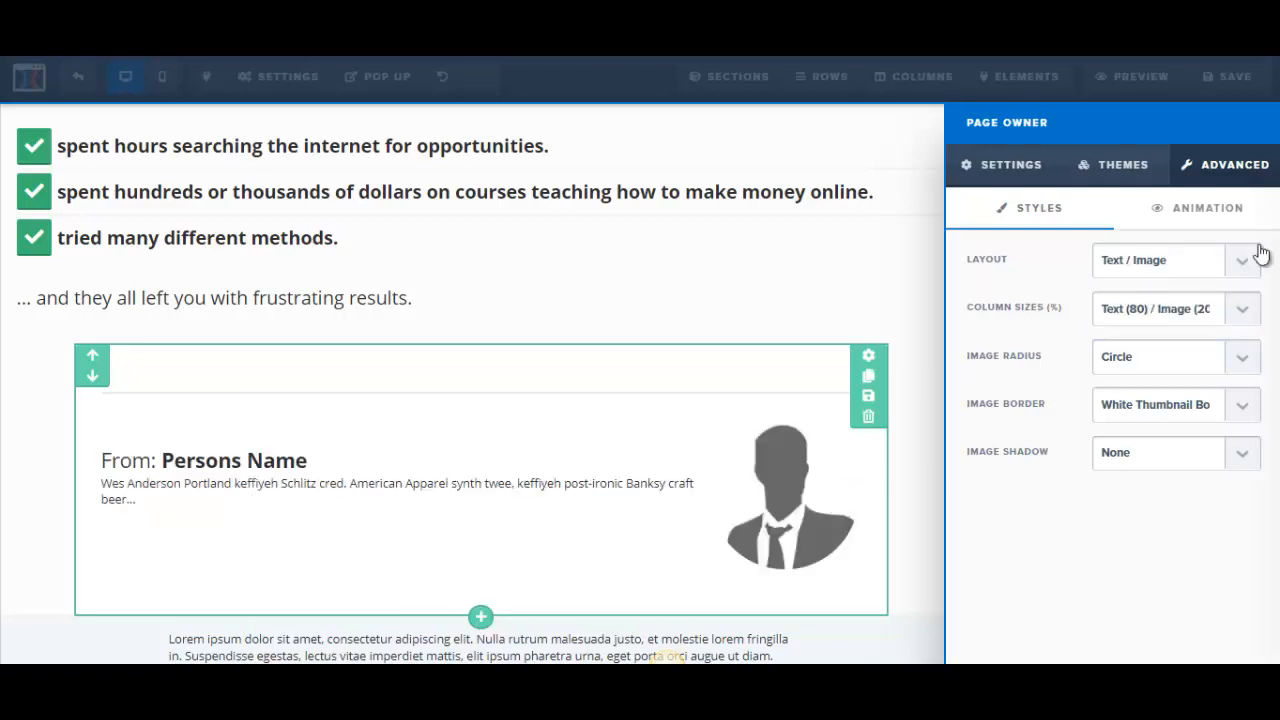
pyautogui.click(1261, 255)
pyautogui.click(1169, 322)
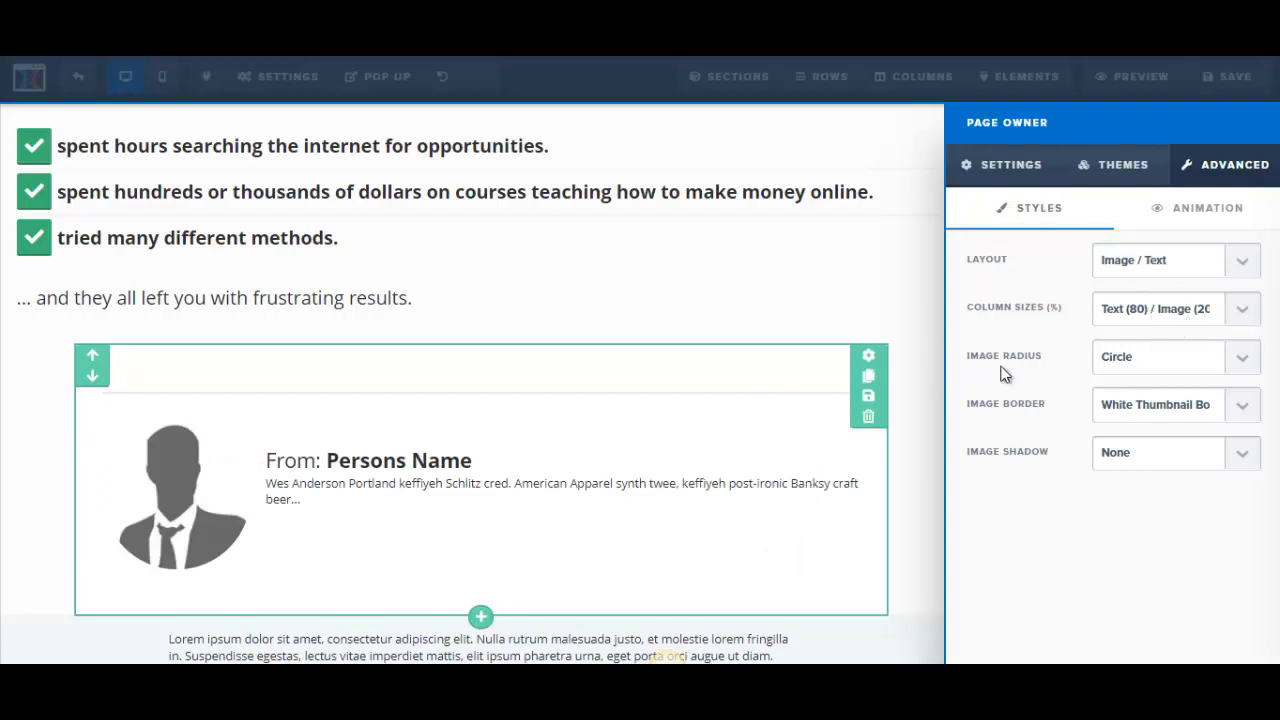
# Try Round Corners as the page owner's image radius, return it to Circle, and check the image border options
pyautogui.click(1237, 362)
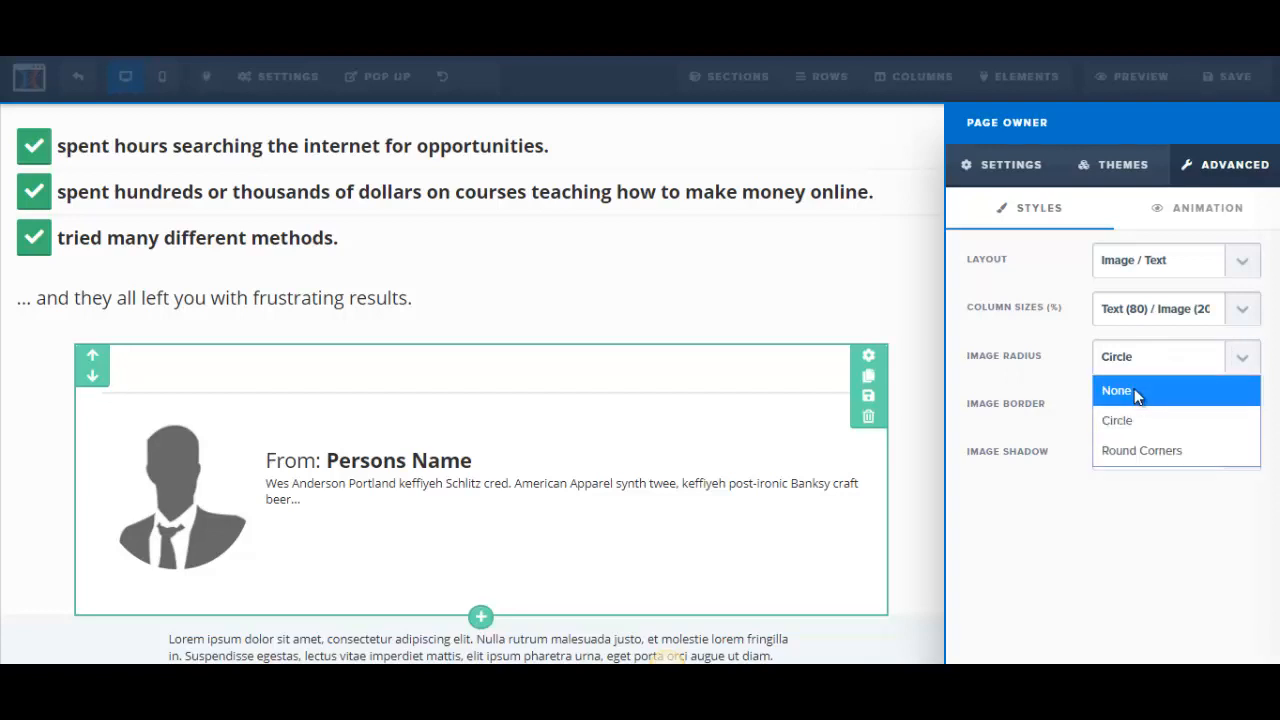
pyautogui.click(1141, 451)
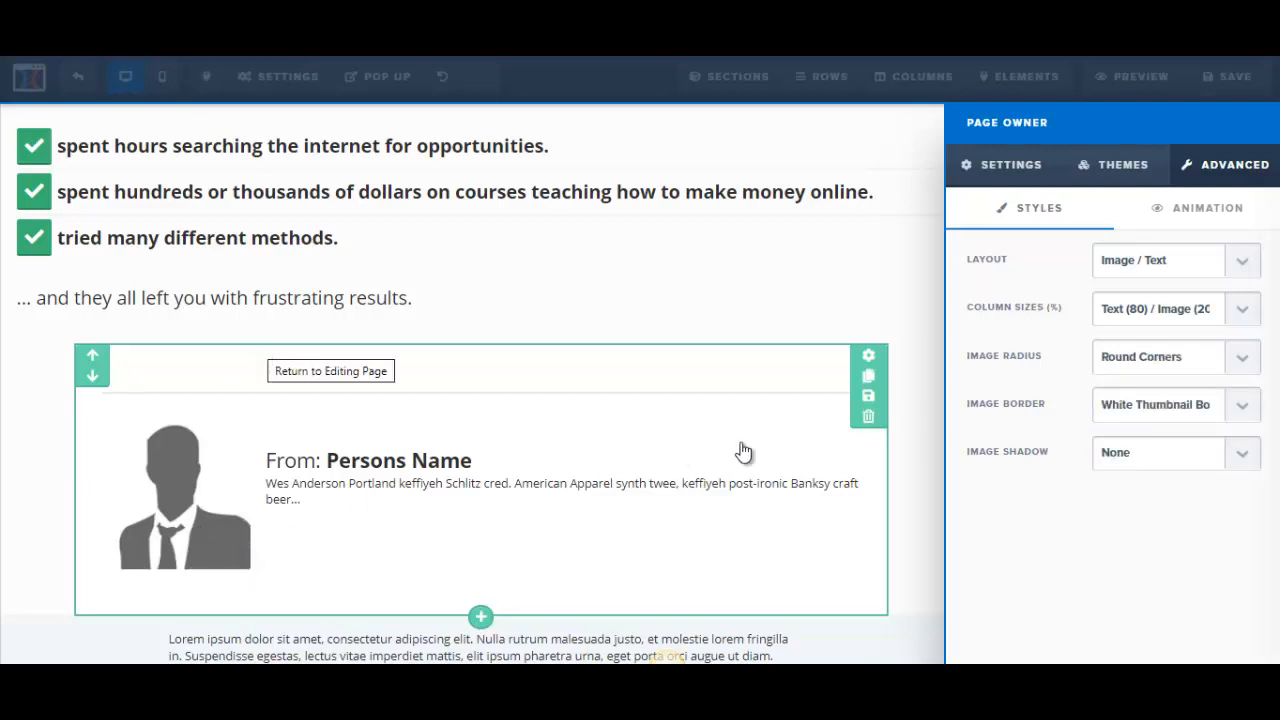
pyautogui.click(1245, 370)
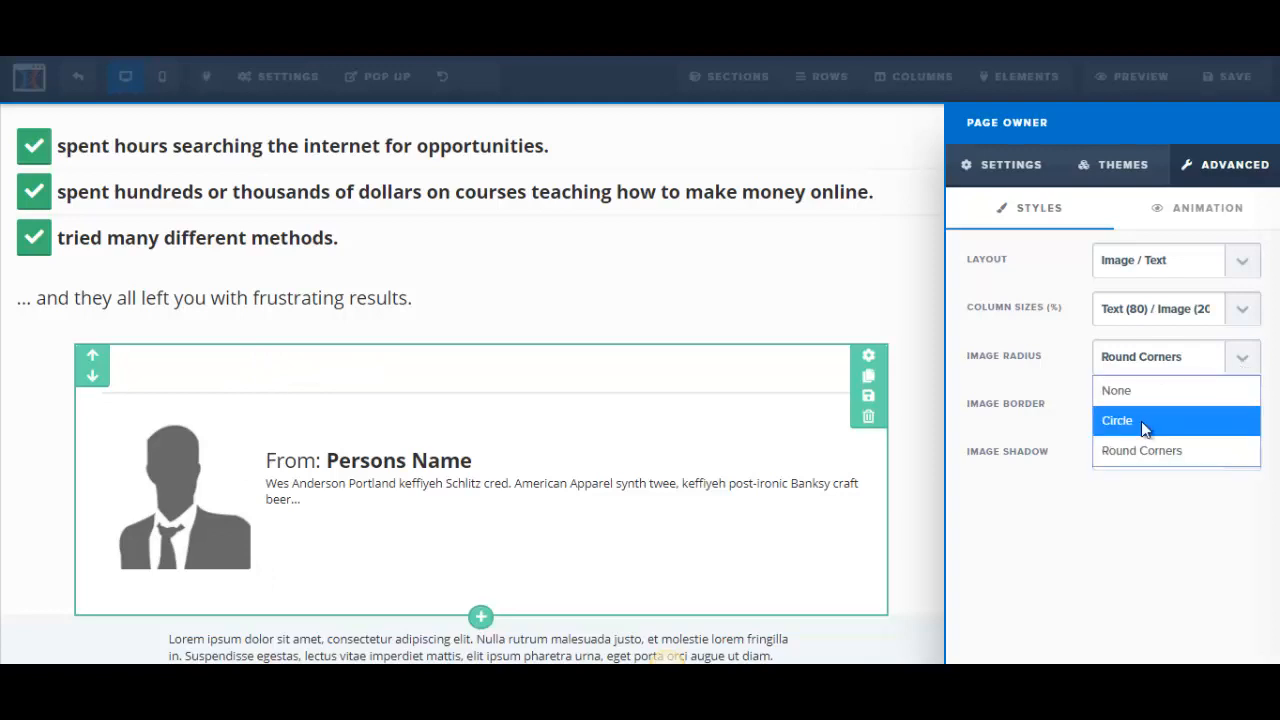
pyautogui.click(1141, 421)
pyautogui.click(1243, 408)
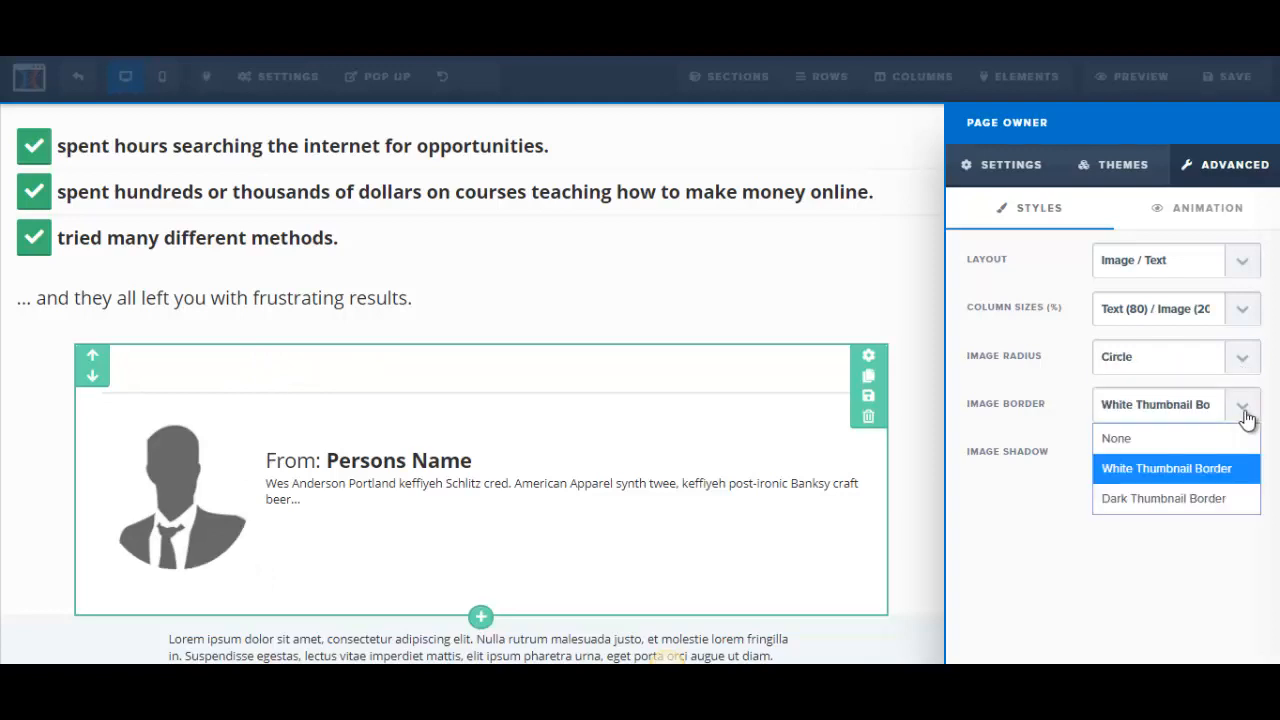
pyautogui.click(1020, 172)
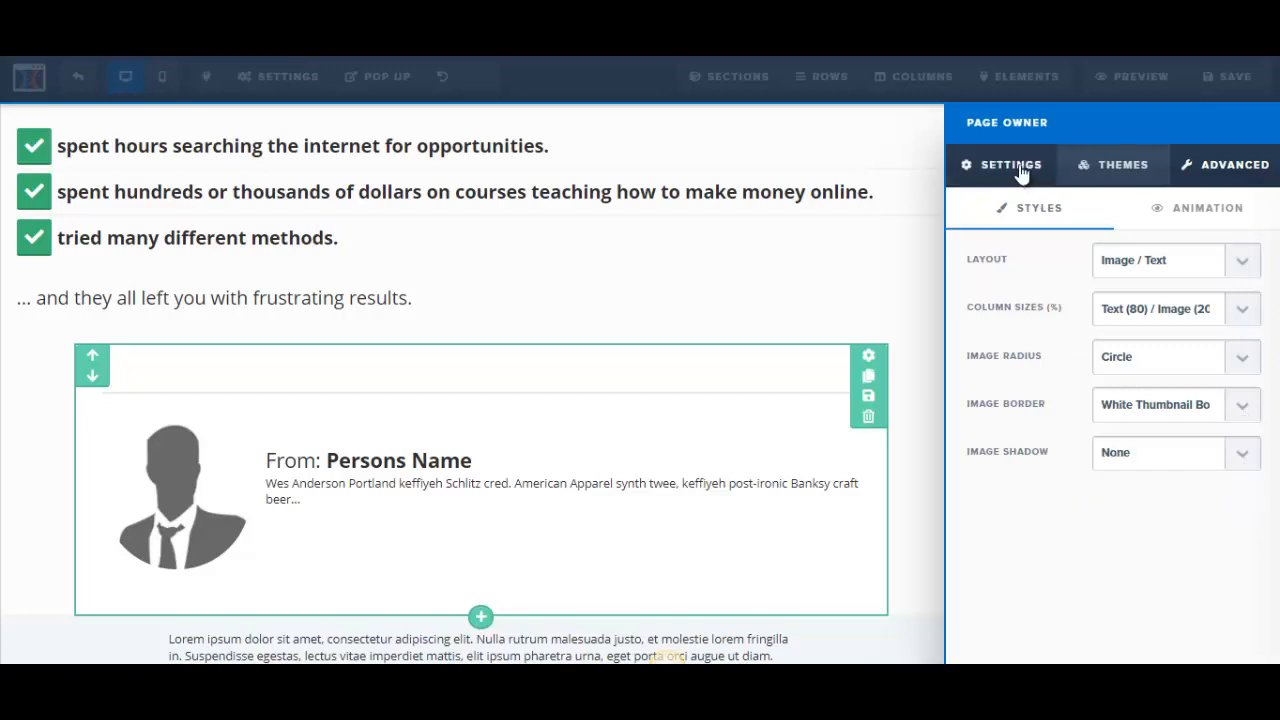
pyautogui.click(383, 475)
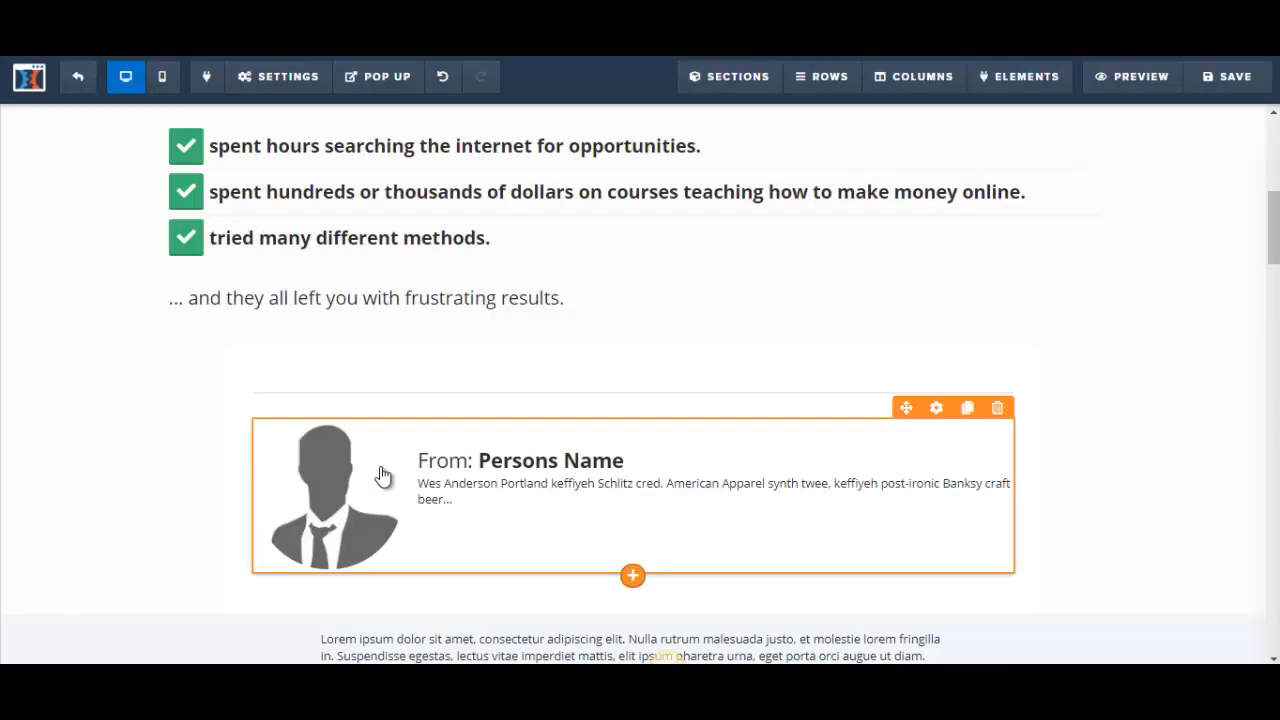
# Replace the placeholder name with the sender's full name and the description beneath it with "Internet Marketer"
pyautogui.click(483, 463)
pyautogui.moveTo(481, 463); pyautogui.dragTo(617, 461)
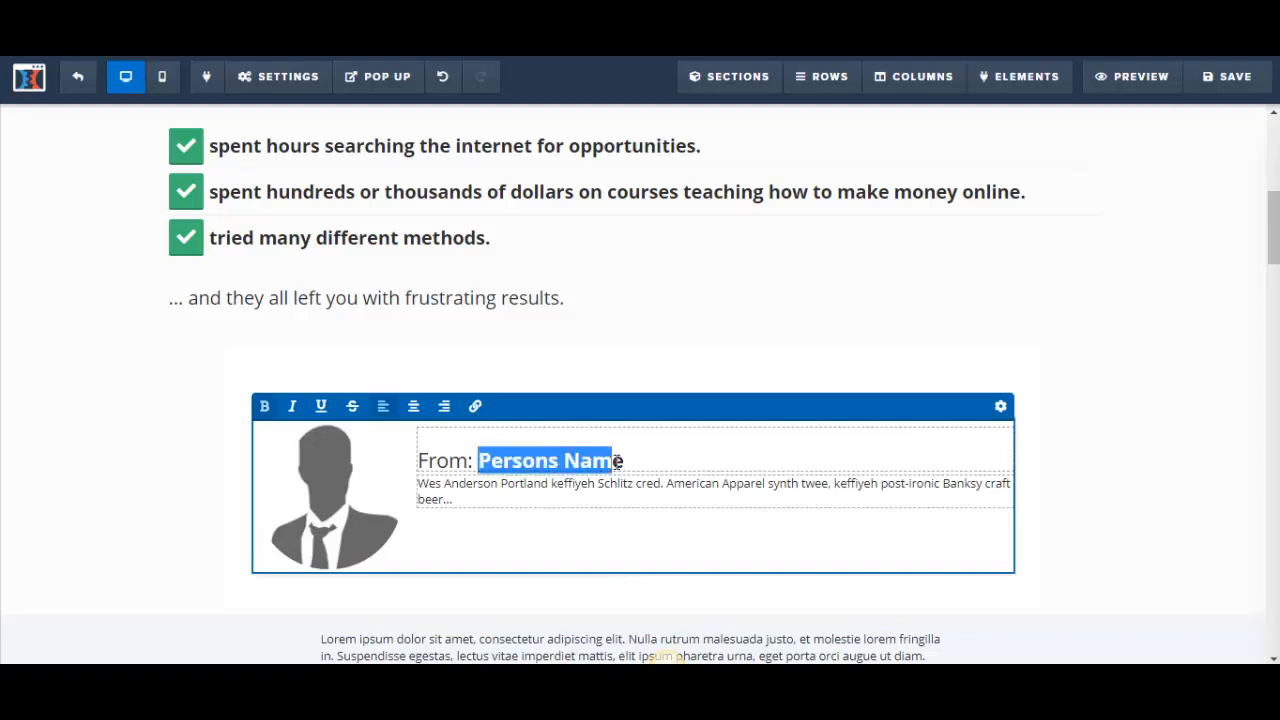
pyautogui.write('John Doe')
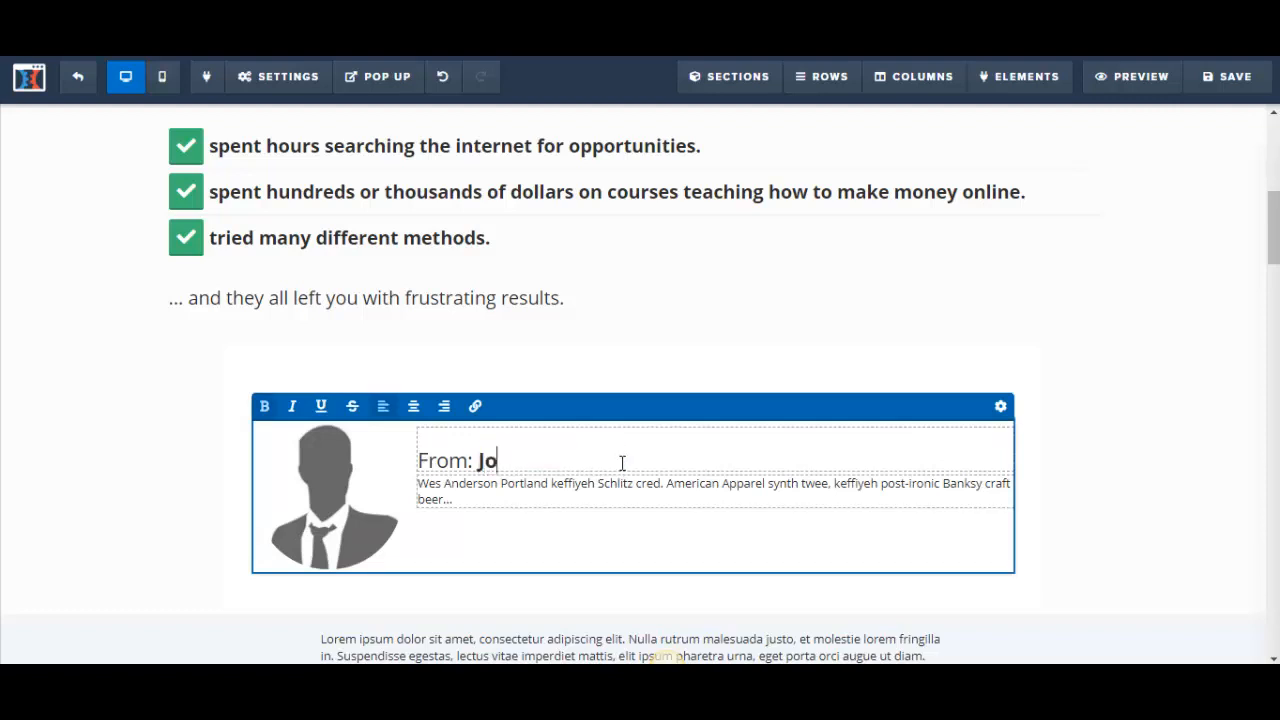
pyautogui.click(509, 494)
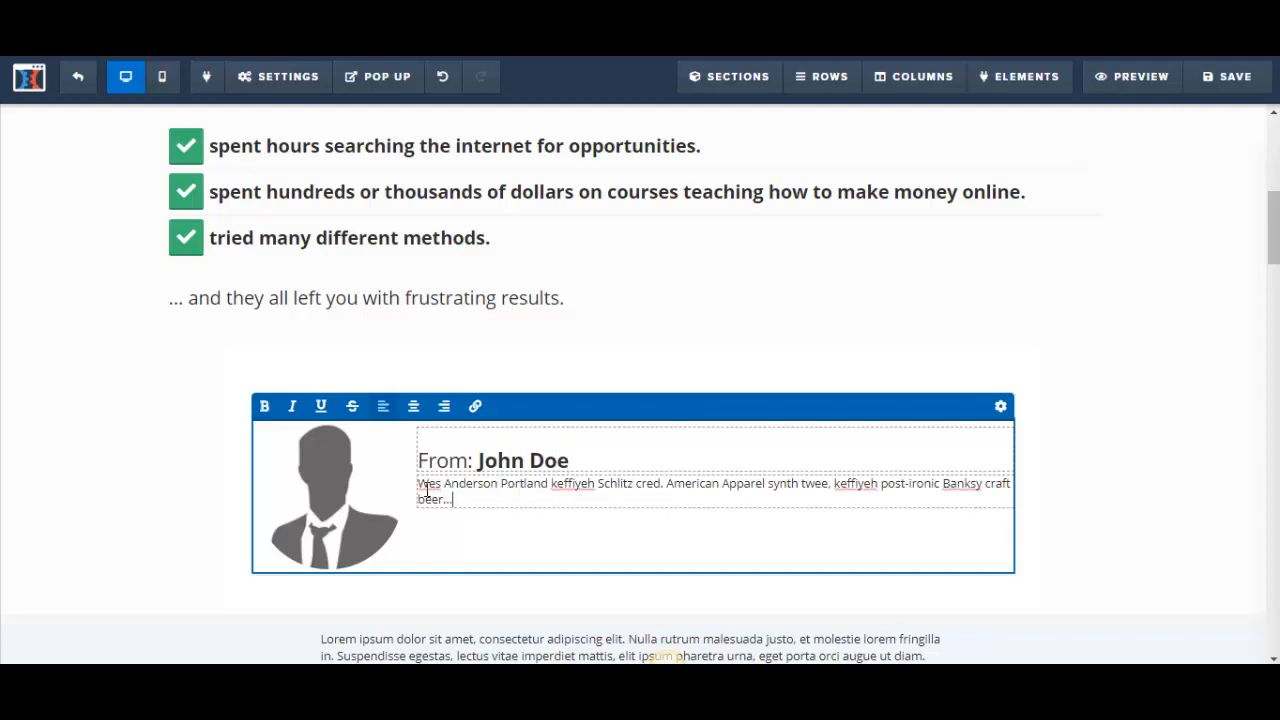
pyautogui.moveTo(422, 487); pyautogui.dragTo(453, 500)
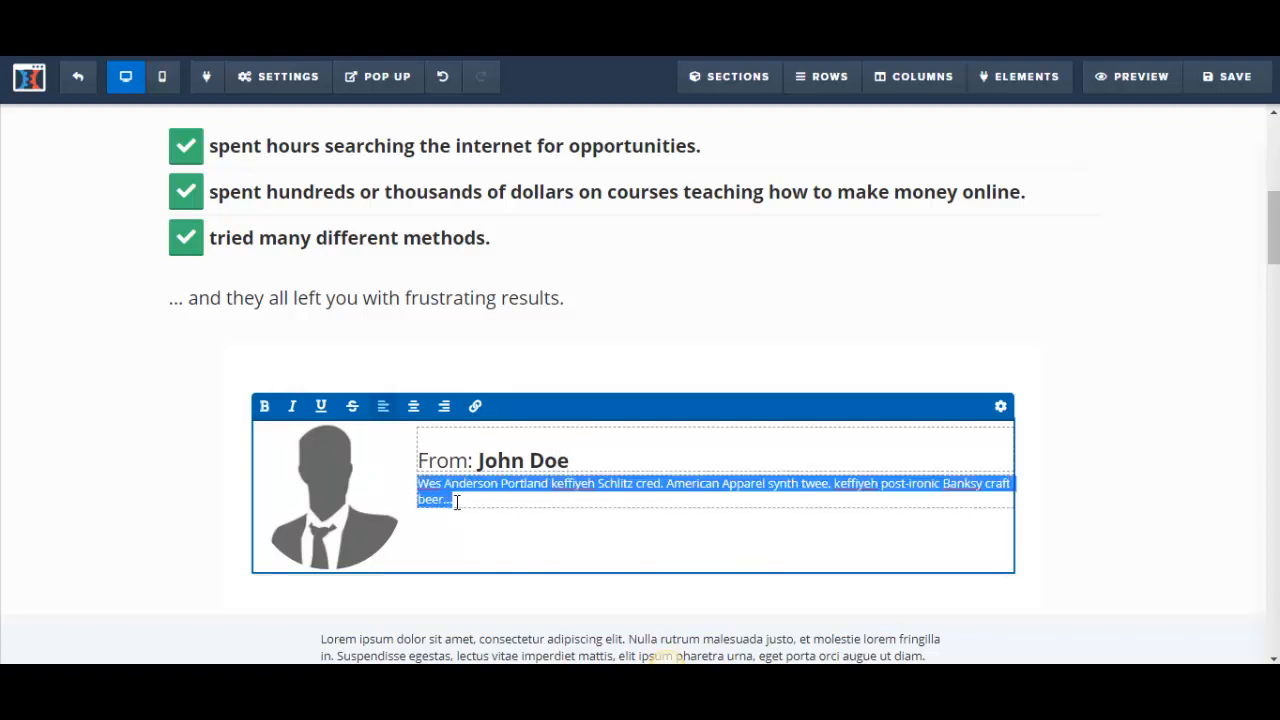
pyautogui.write('Internet Marketer')
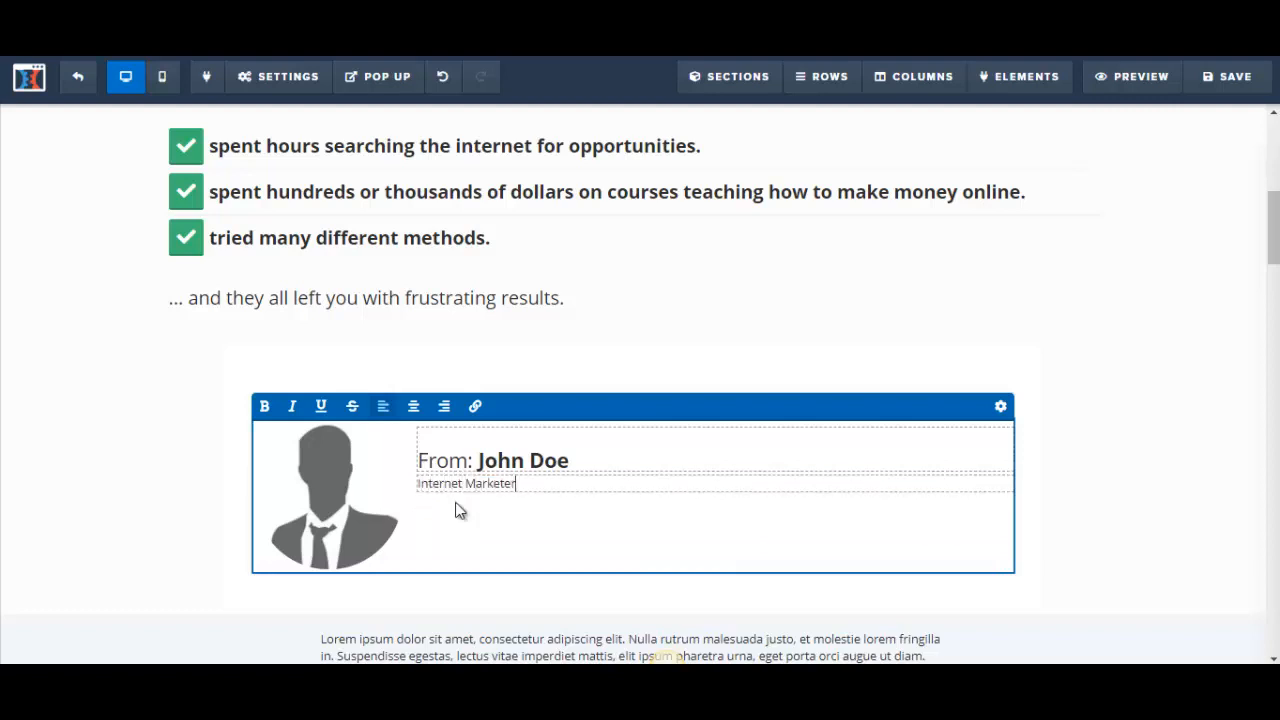
# Set the page owner's description text size to 22
pyautogui.moveTo(540, 484); pyautogui.dragTo(409, 485)
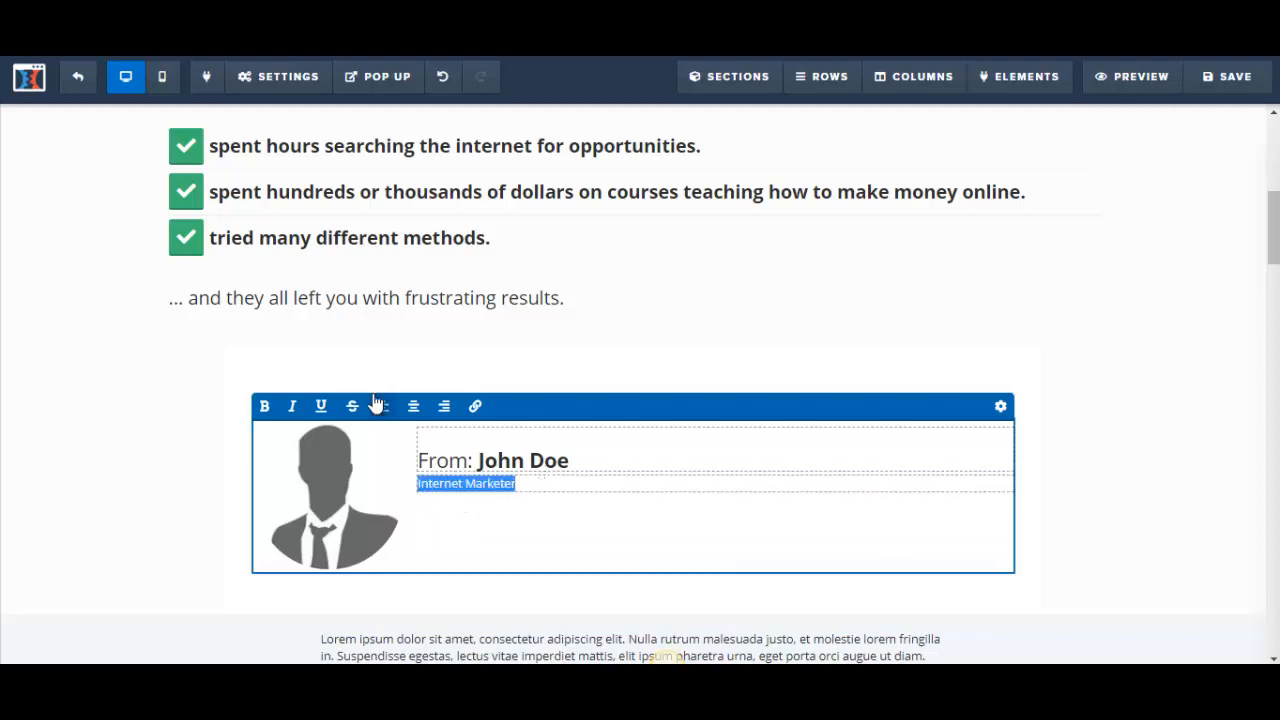
pyautogui.click(1001, 408)
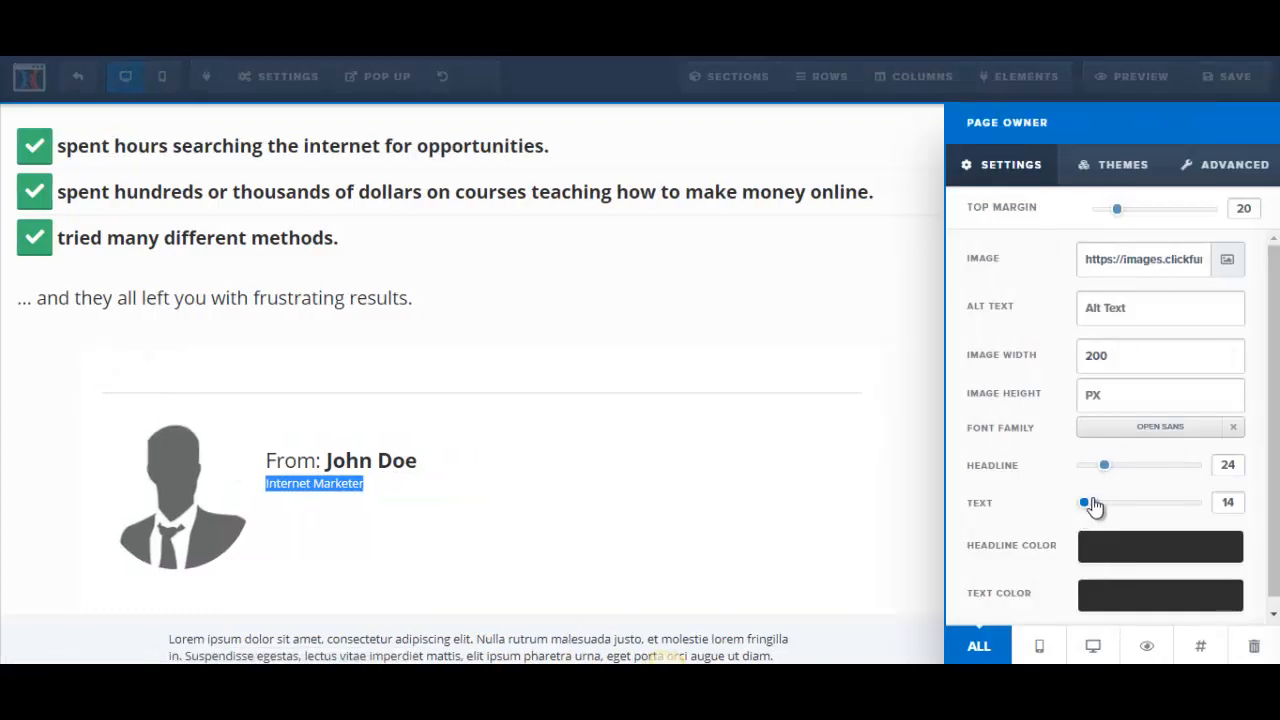
pyautogui.moveTo(1085, 503); pyautogui.dragTo(1101, 507)
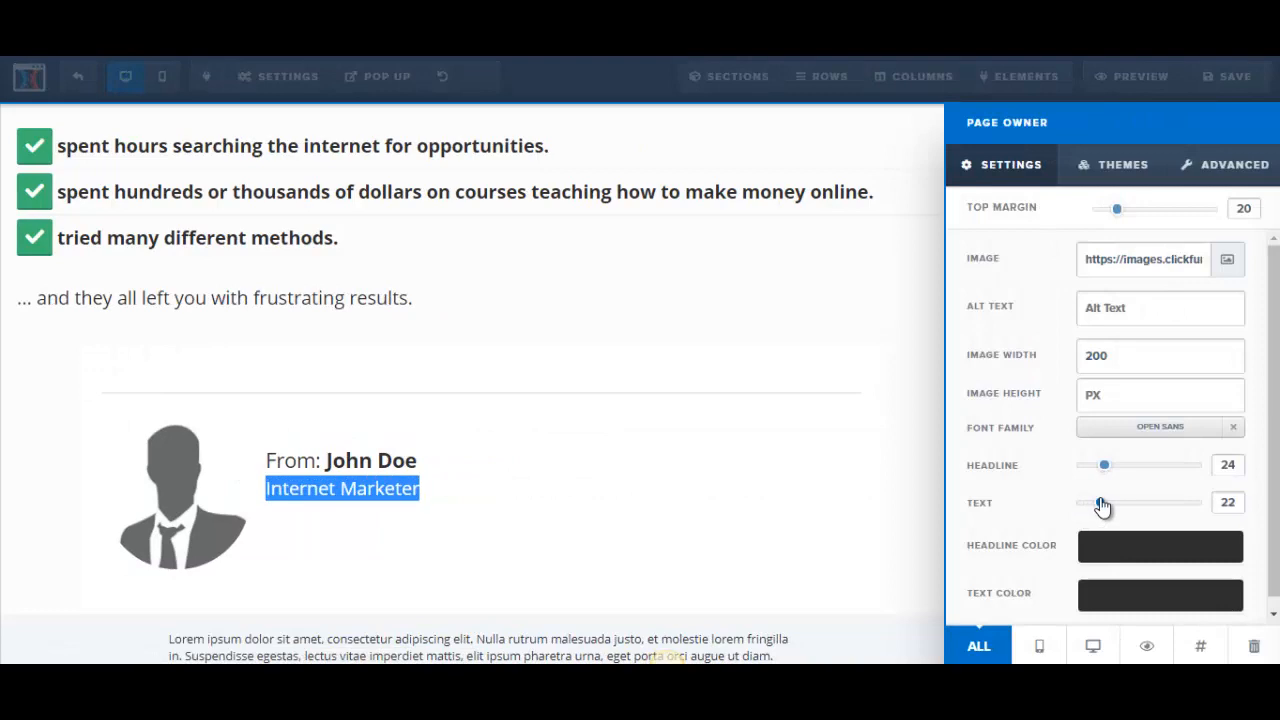
pyautogui.click(643, 517)
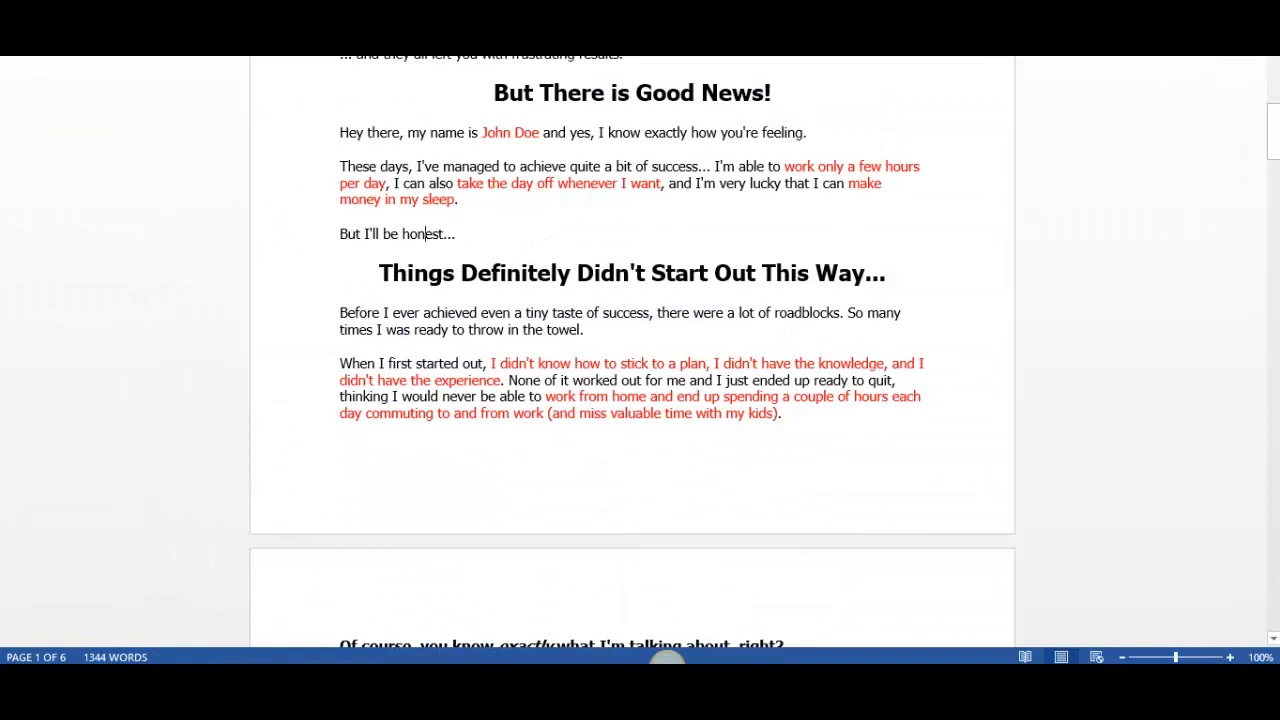
# Check the upcoming copy in the Word sales letter and duplicate the placeholder paragraph below the page owner element on the page
pyautogui.moveTo(1274, 140); pyautogui.dragTo(1275, 116)
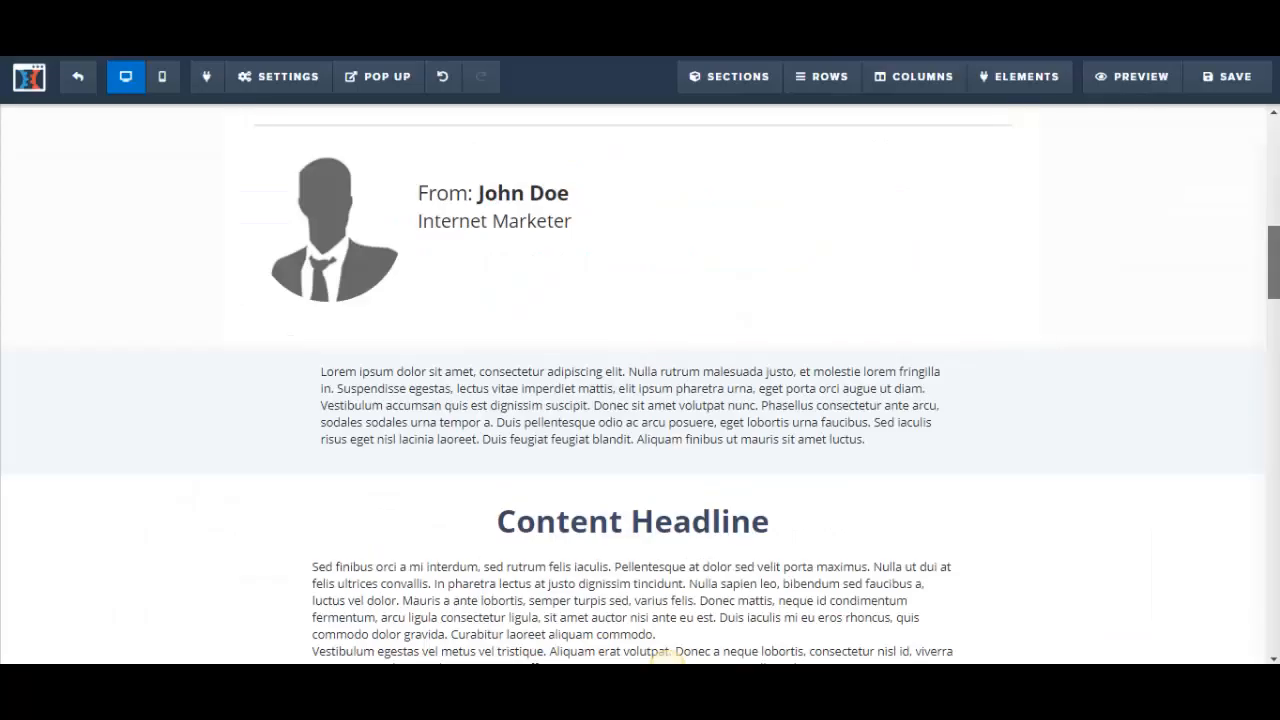
pyautogui.scroll(-1, 749, 334)
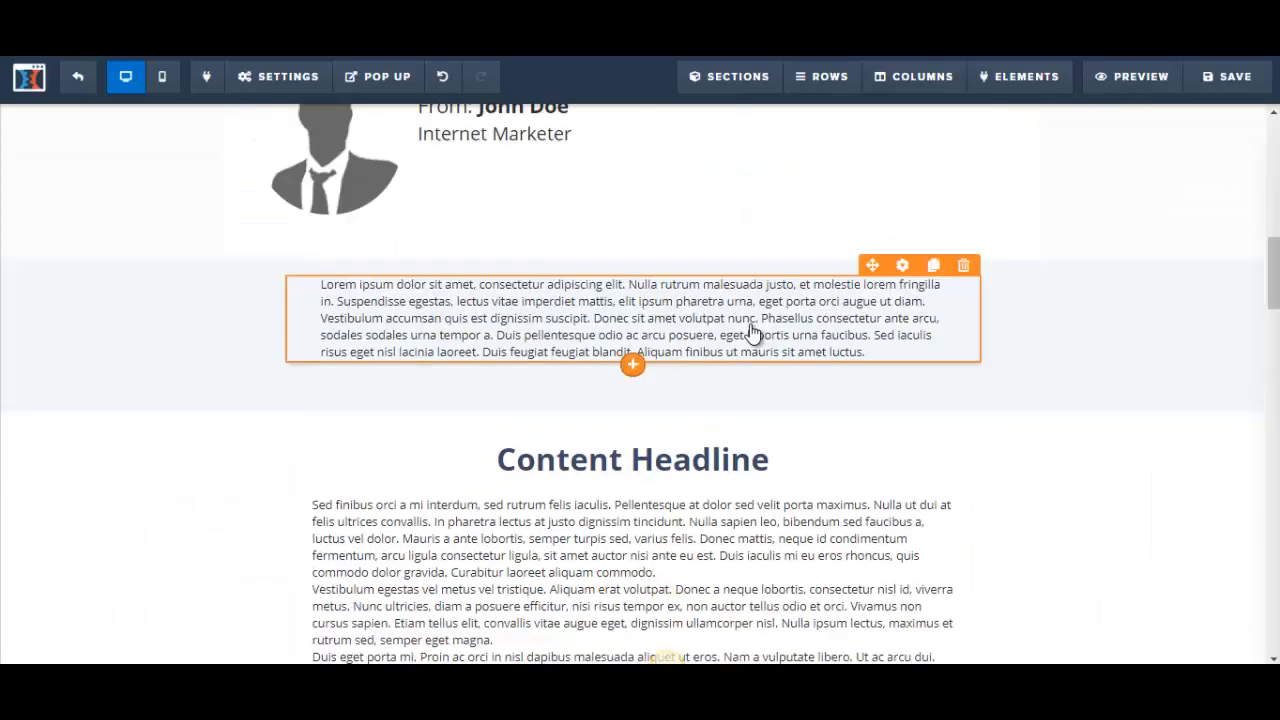
pyautogui.click(934, 268)
pyautogui.click(688, 326)
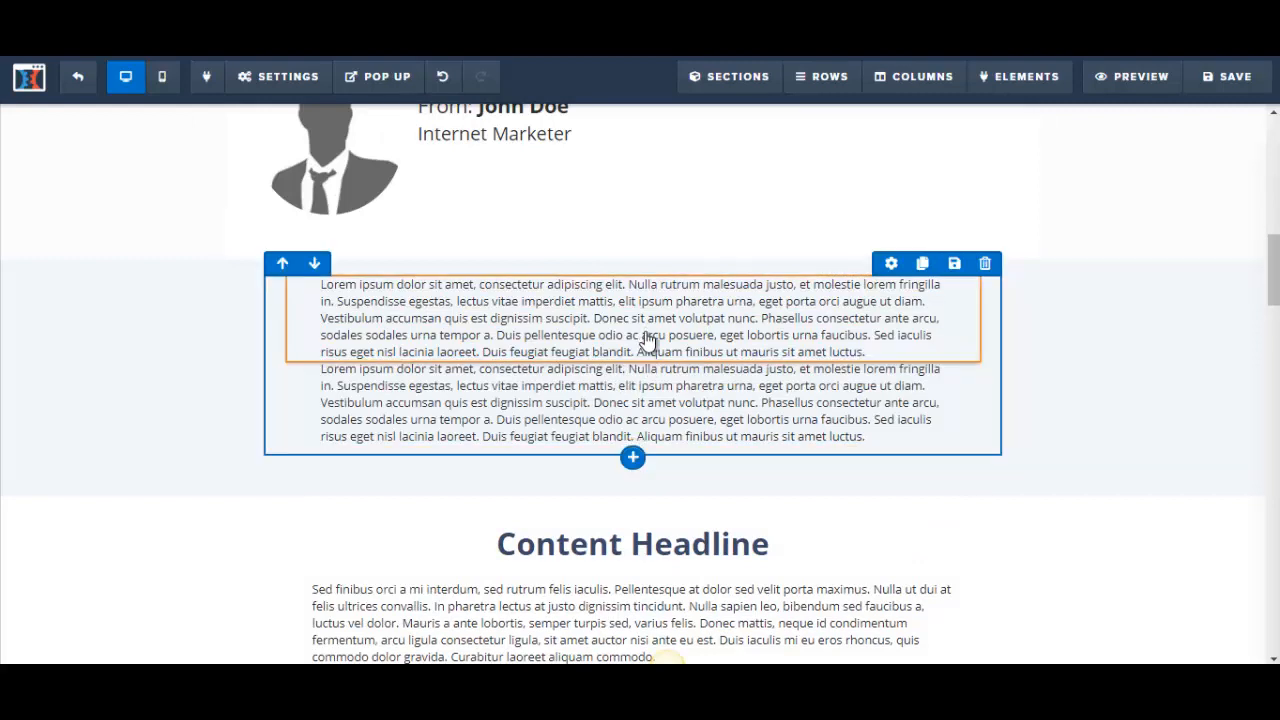
# Add a headline between the two placeholder paragraphs reading "But There Is Good News!"
pyautogui.click(631, 367)
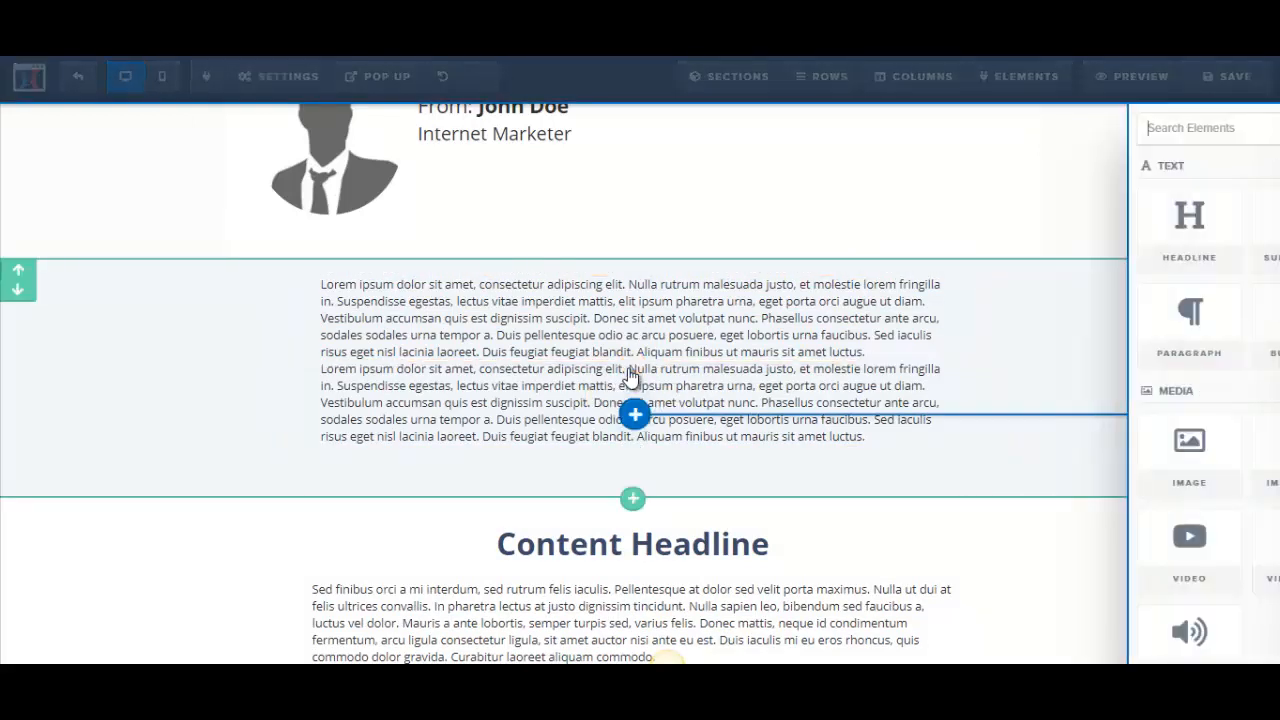
pyautogui.click(968, 248)
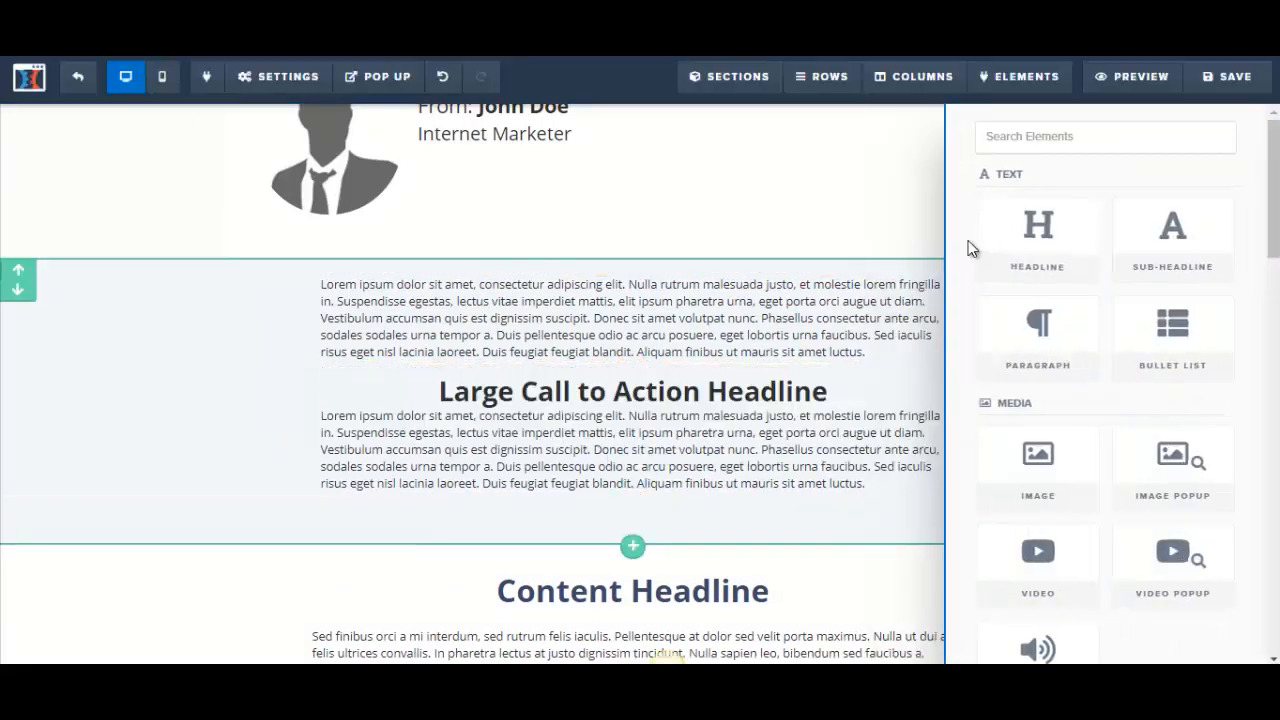
pyautogui.click(549, 404)
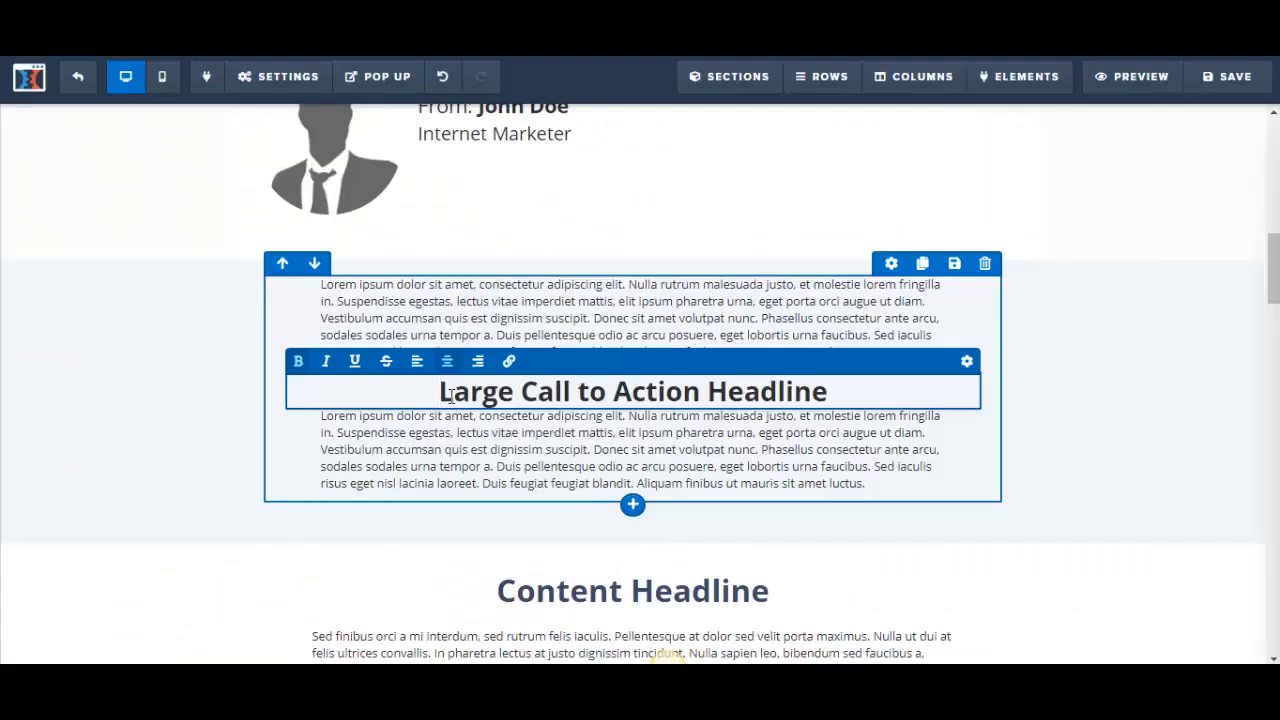
pyautogui.moveTo(450, 396); pyautogui.dragTo(864, 395)
pyautogui.write('But He')
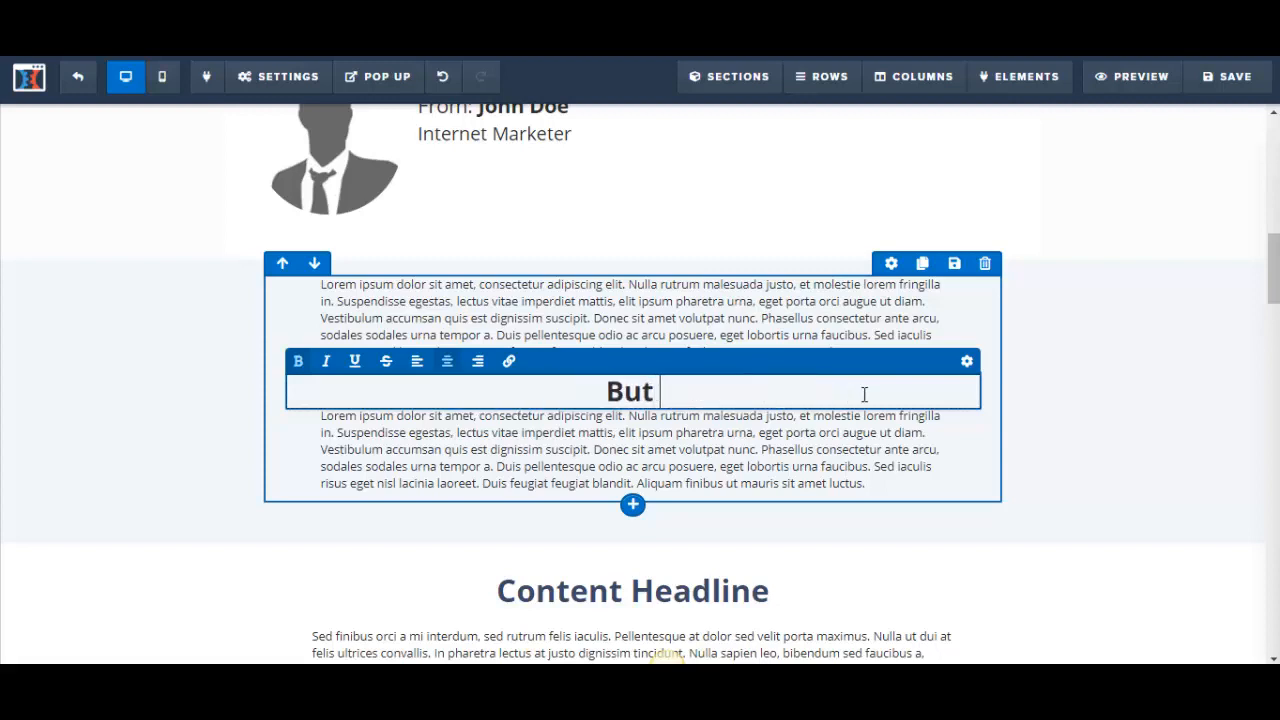
pyautogui.press('BackSpace')
pyautogui.press('BackSpace')
pyautogui.write('There ')
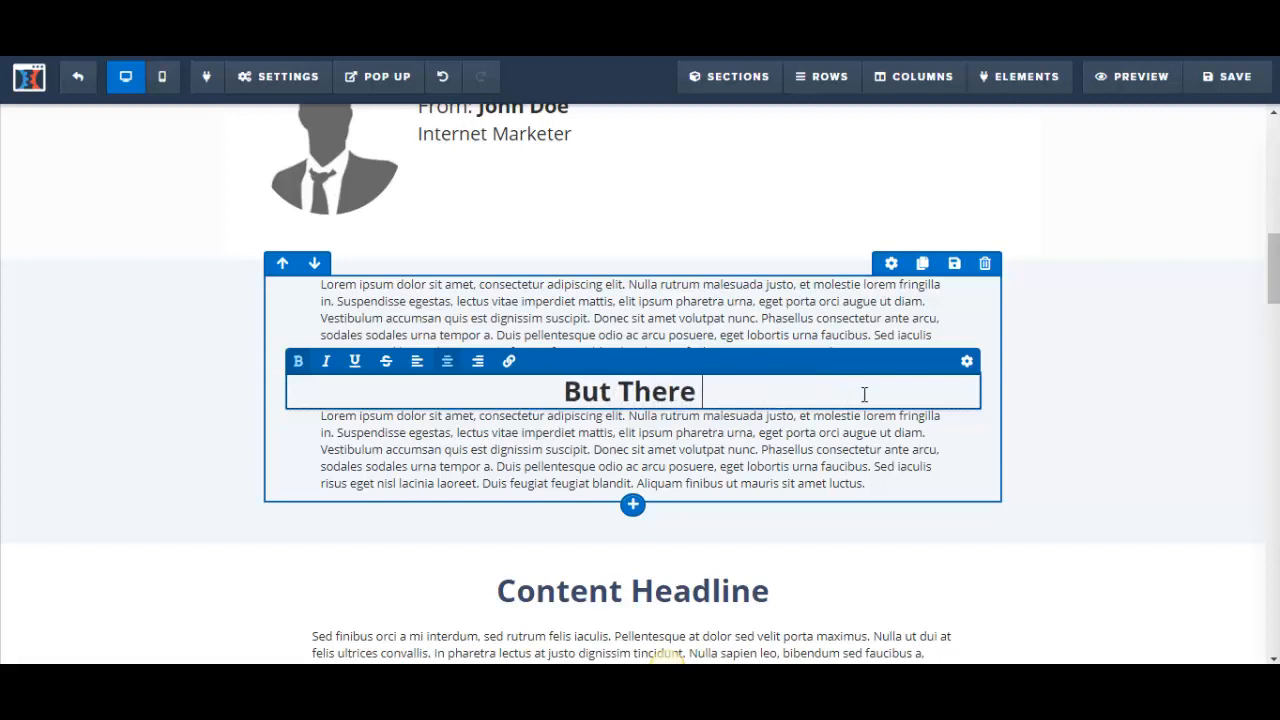
pyautogui.write('Is Good News!')
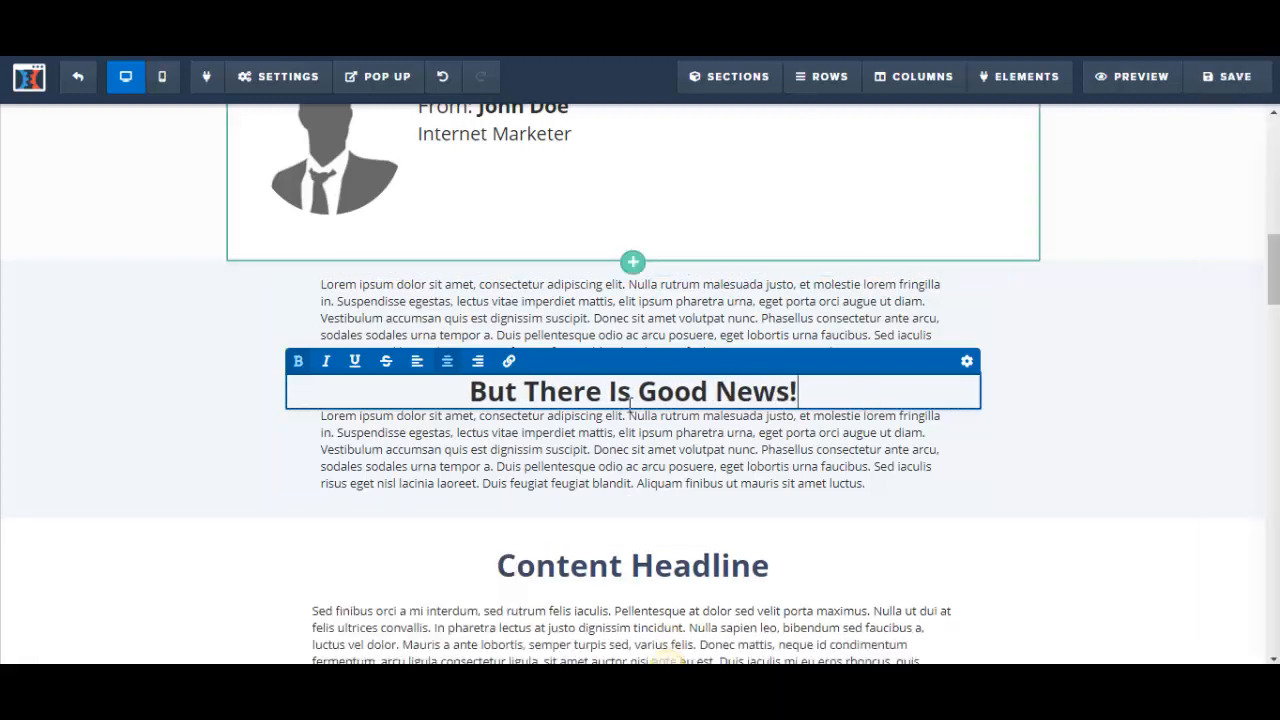
# Delete the placeholder paragraph directly above the "But There Is Good News!" headline
pyautogui.click(878, 308)
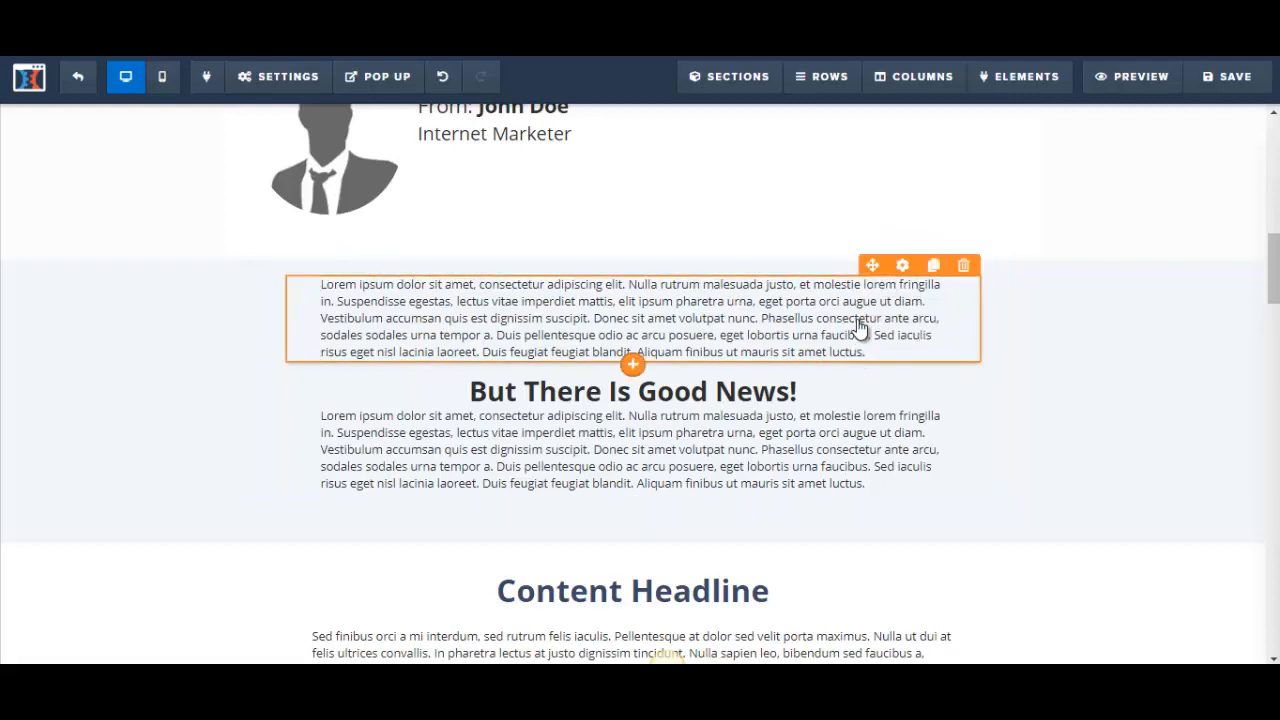
pyautogui.click(964, 266)
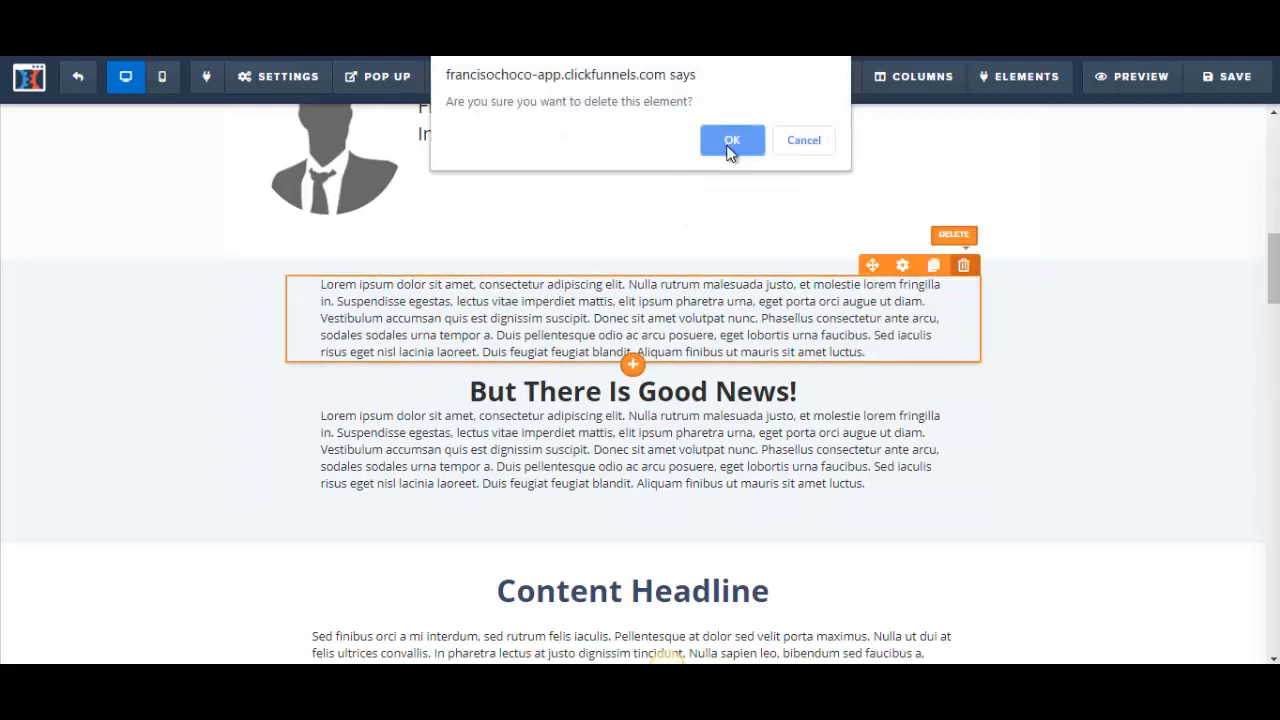
pyautogui.click(734, 140)
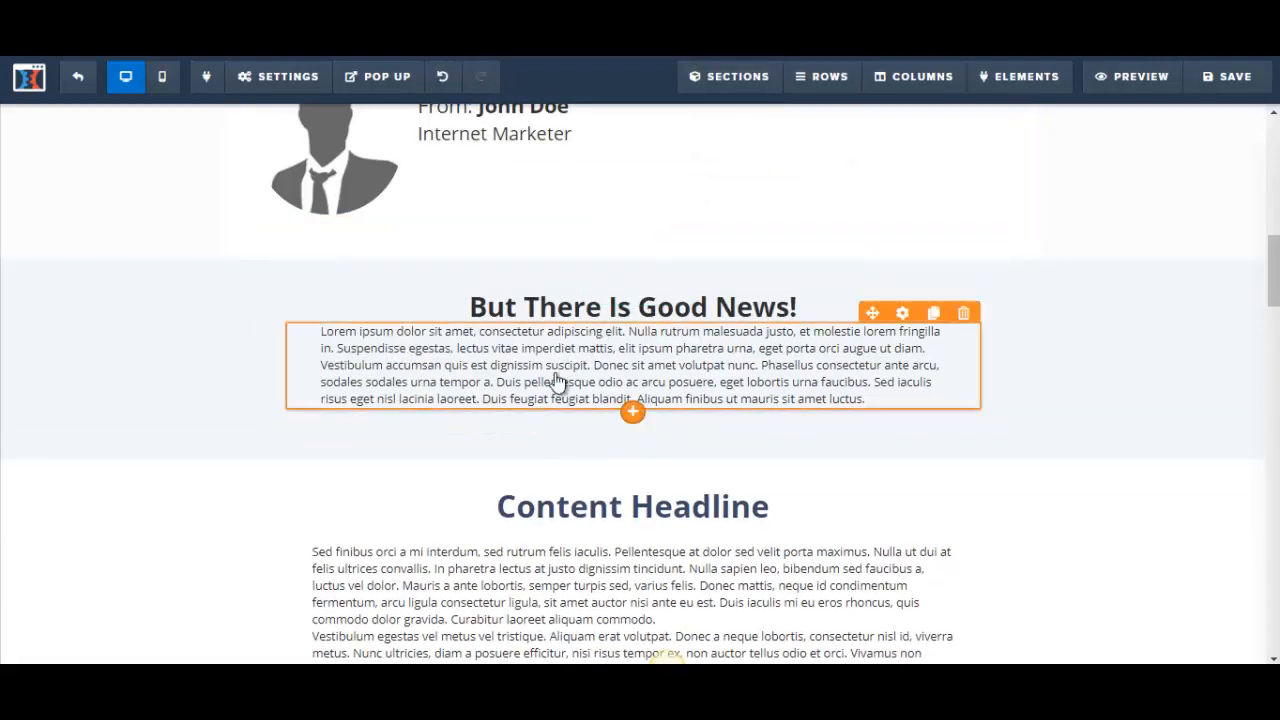
# Replace the placeholder paragraph under "But There Is Good News!" with the matching Word sales letter copy, from "Hey there" through "But I'll be honest..."
pyautogui.click(557, 383)
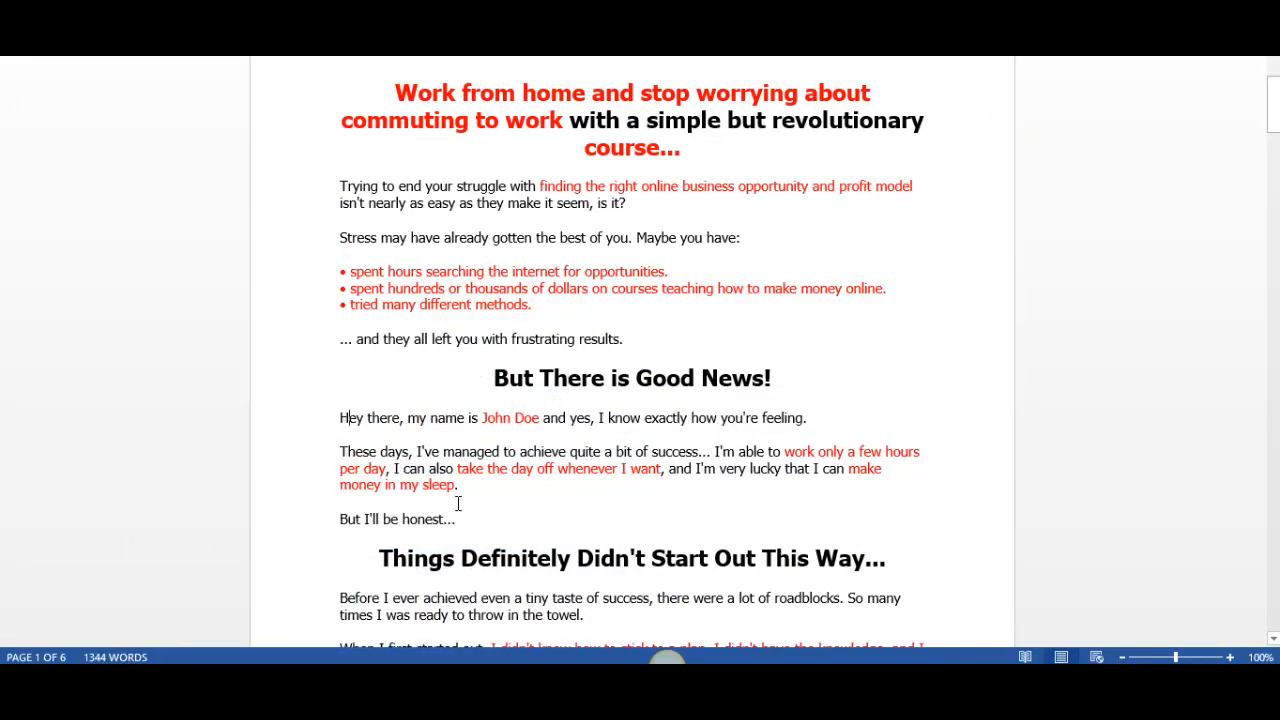
pyautogui.moveTo(458, 503); pyautogui.dragTo(470, 525)
pyautogui.hotkey('ctrl', 'c')
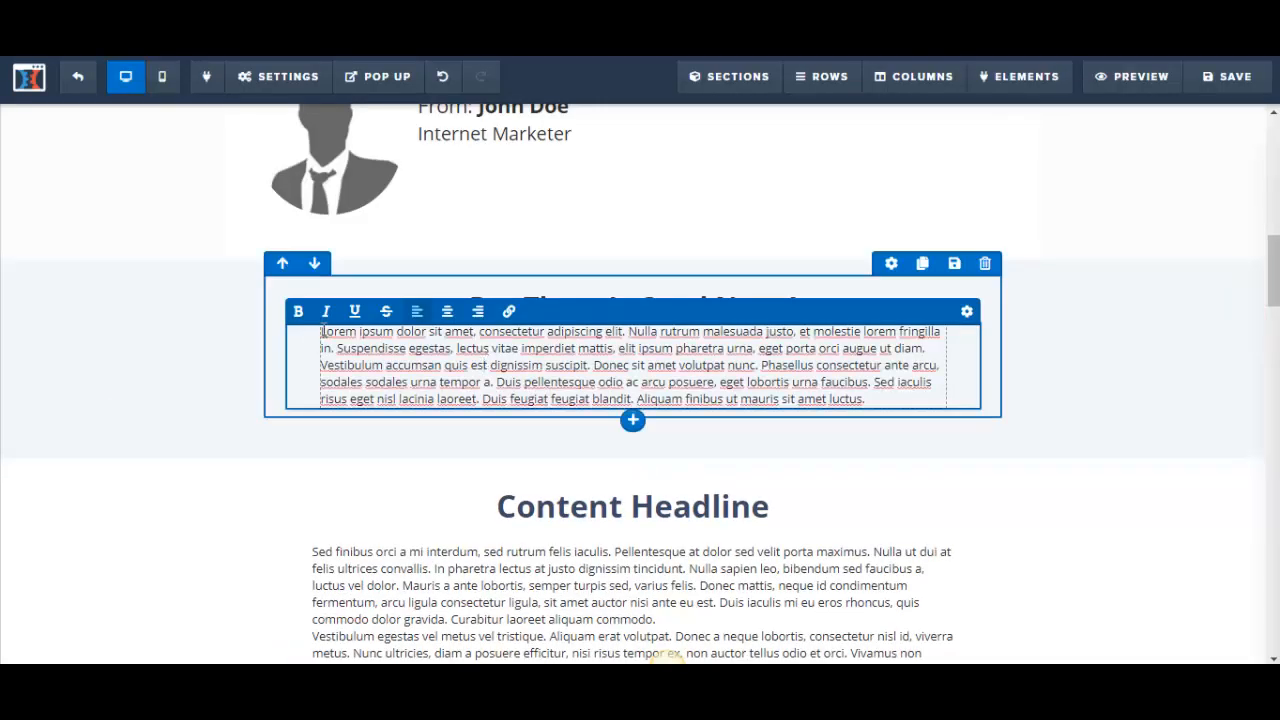
pyautogui.moveTo(322, 331); pyautogui.dragTo(929, 398)
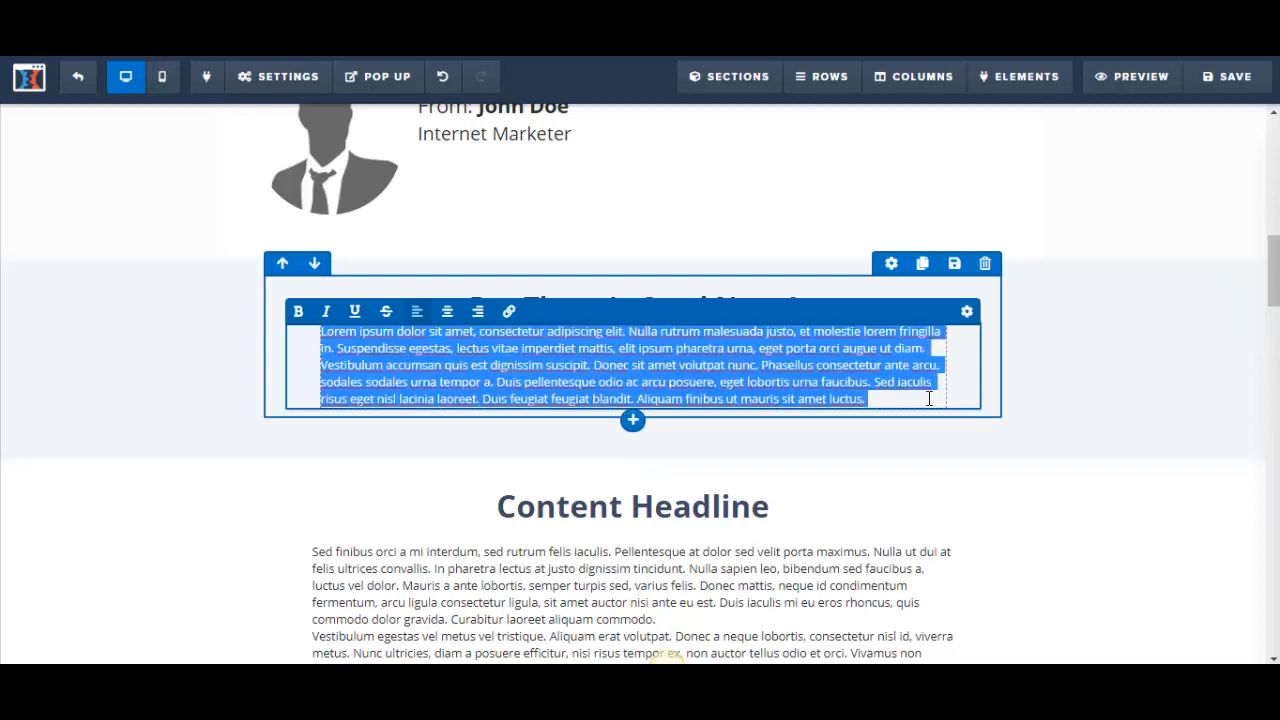
pyautogui.hotkey('ctrl', 'v')
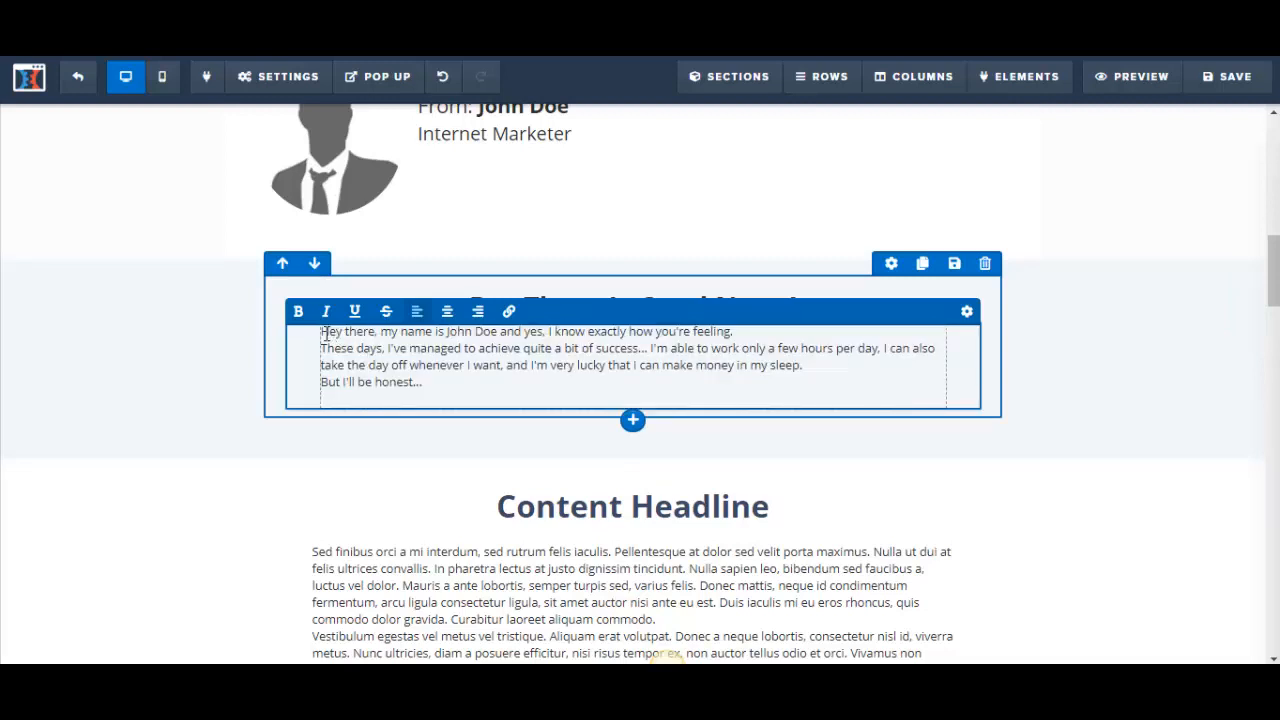
# Increase the font size of the pasted copy below the "But There Is Good News!" headline
pyautogui.moveTo(320, 331); pyautogui.dragTo(440, 392)
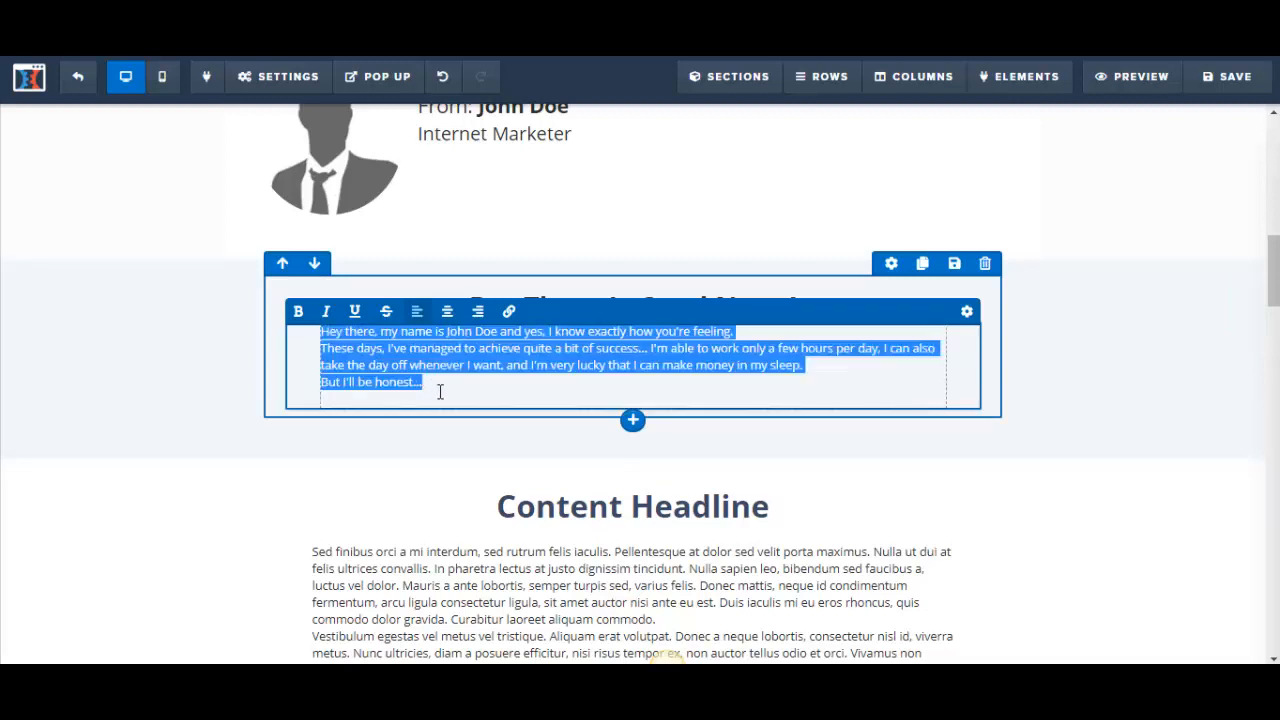
pyautogui.click(967, 313)
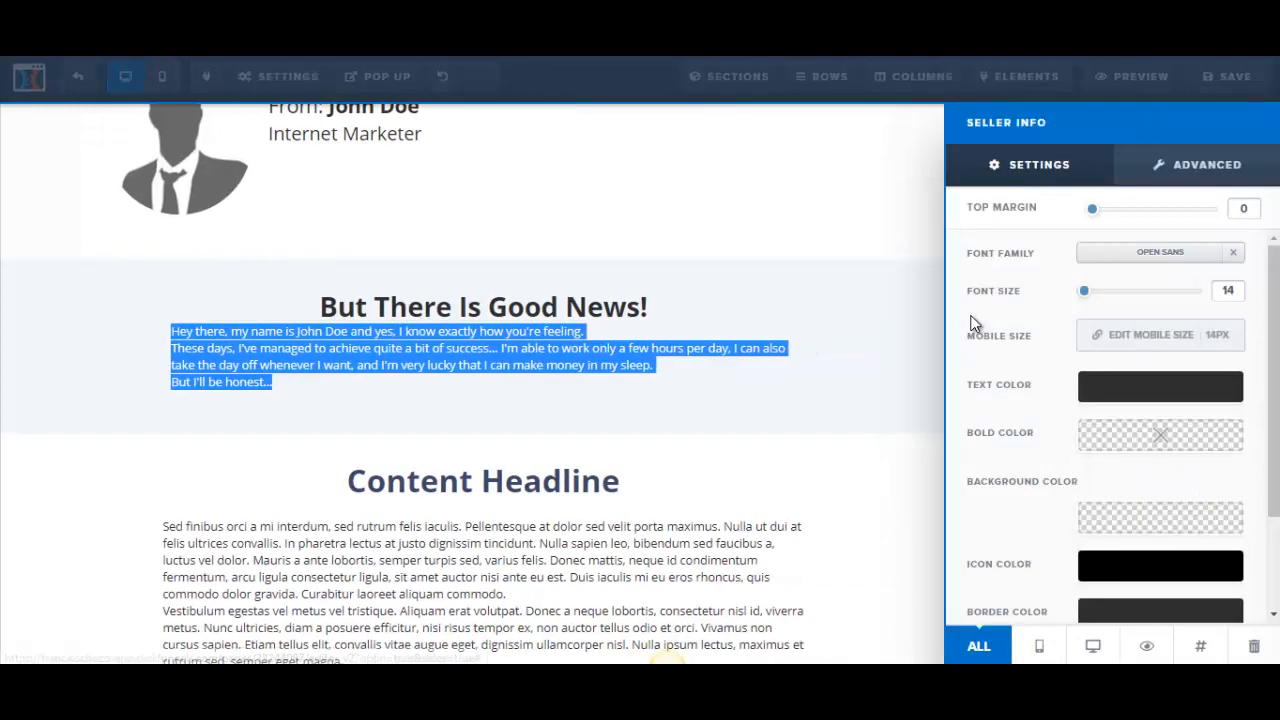
pyautogui.moveTo(1087, 293); pyautogui.dragTo(1100, 294)
pyautogui.click(572, 428)
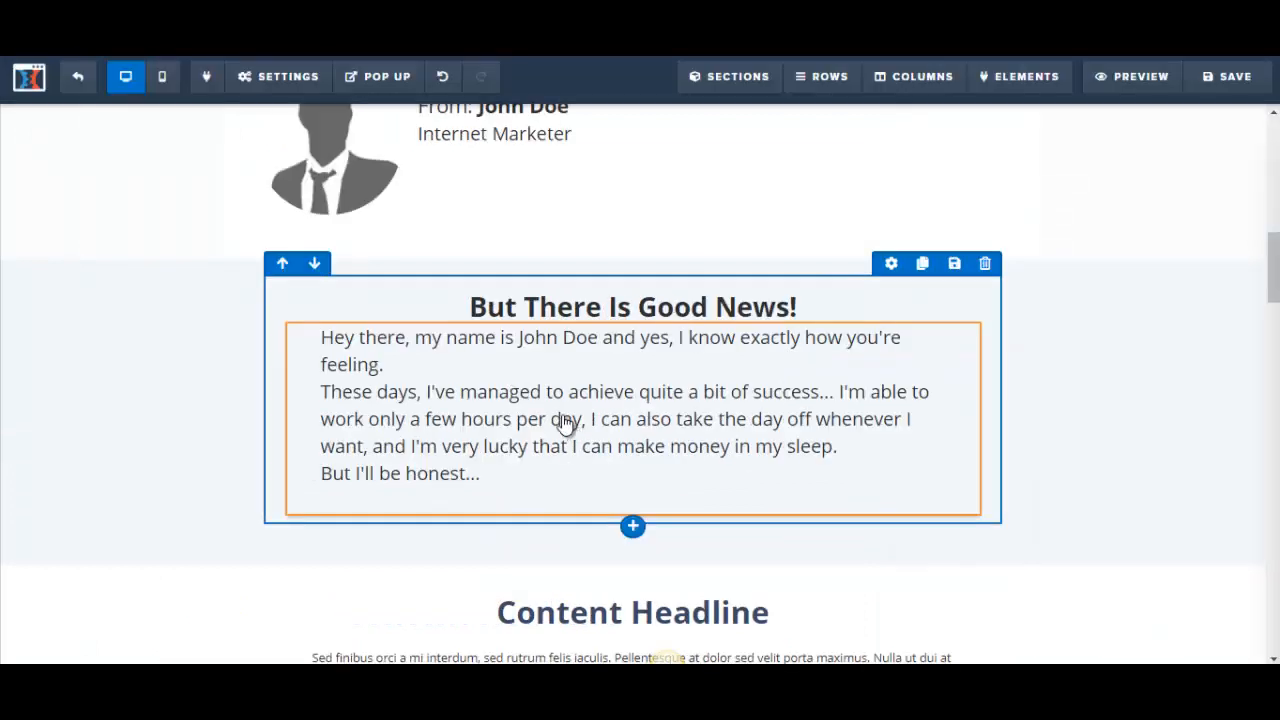
# Insert blank lines before "These days" and "But I'll be honest..." in the pasted copy, and save the page
pyautogui.click(441, 362)
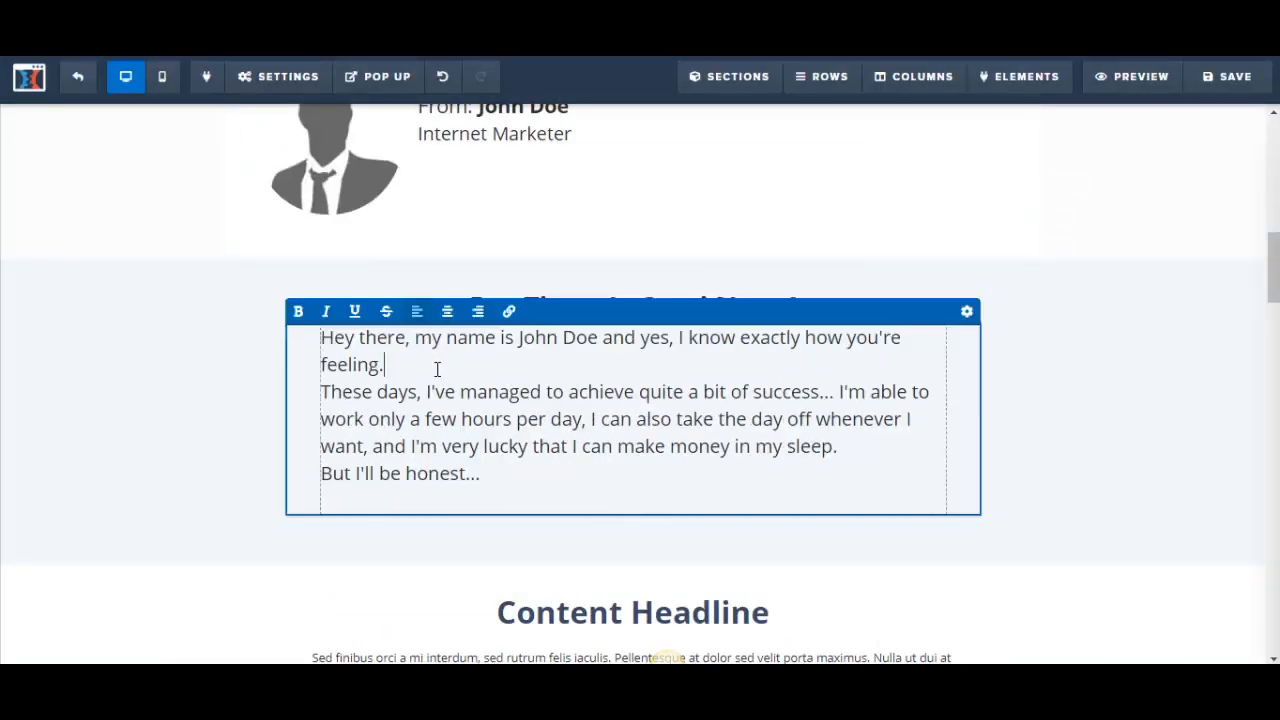
pyautogui.press('Return')
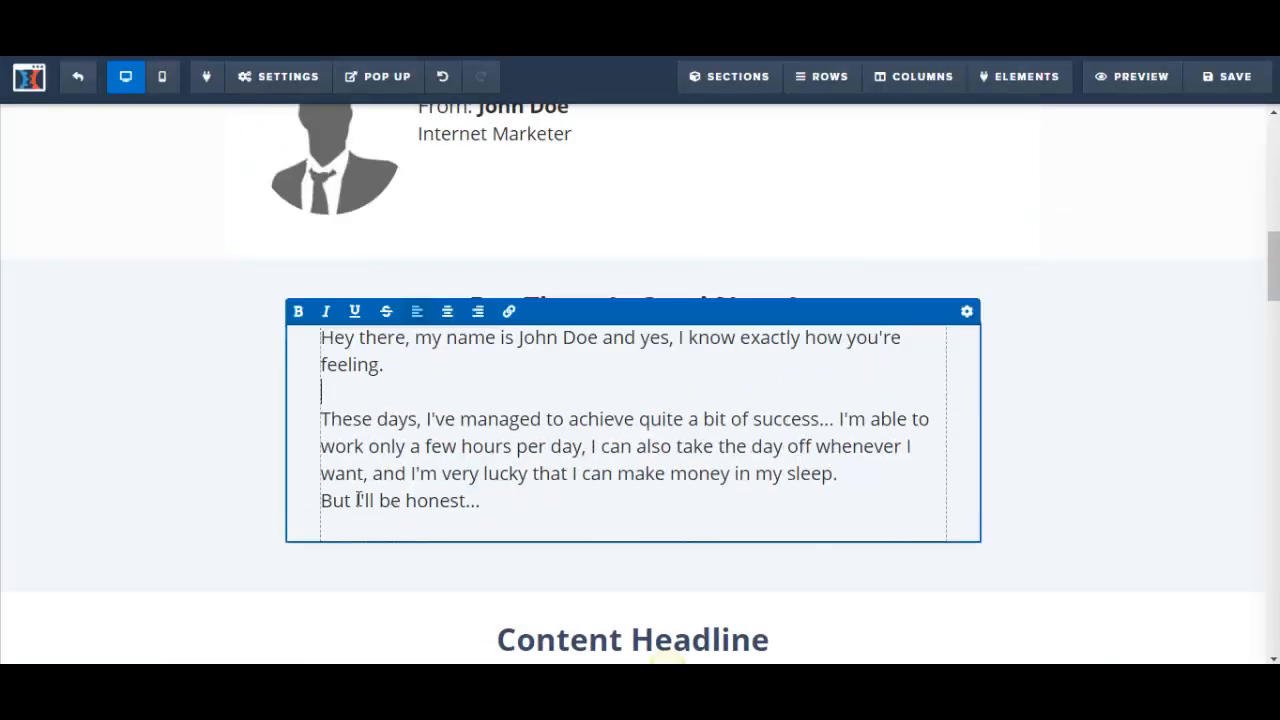
pyautogui.click(849, 475)
pyautogui.press('Return')
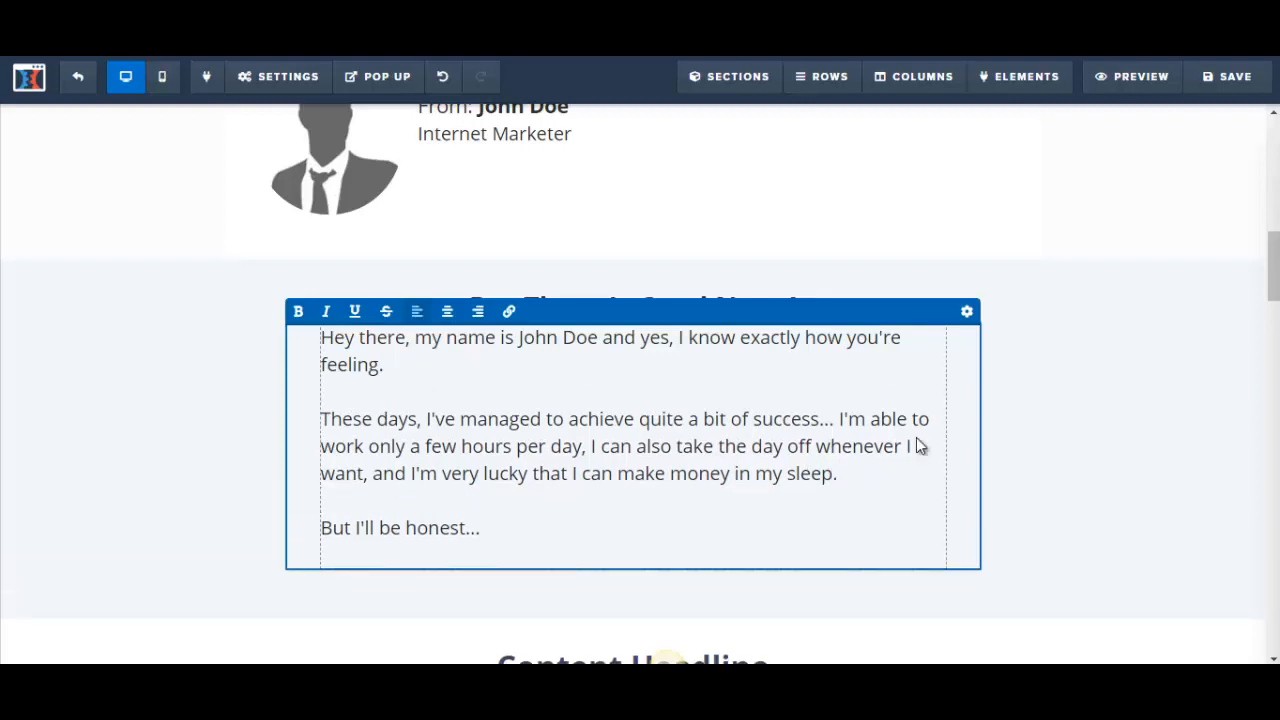
pyautogui.click(1045, 412)
pyautogui.scroll(1, 1009, 289)
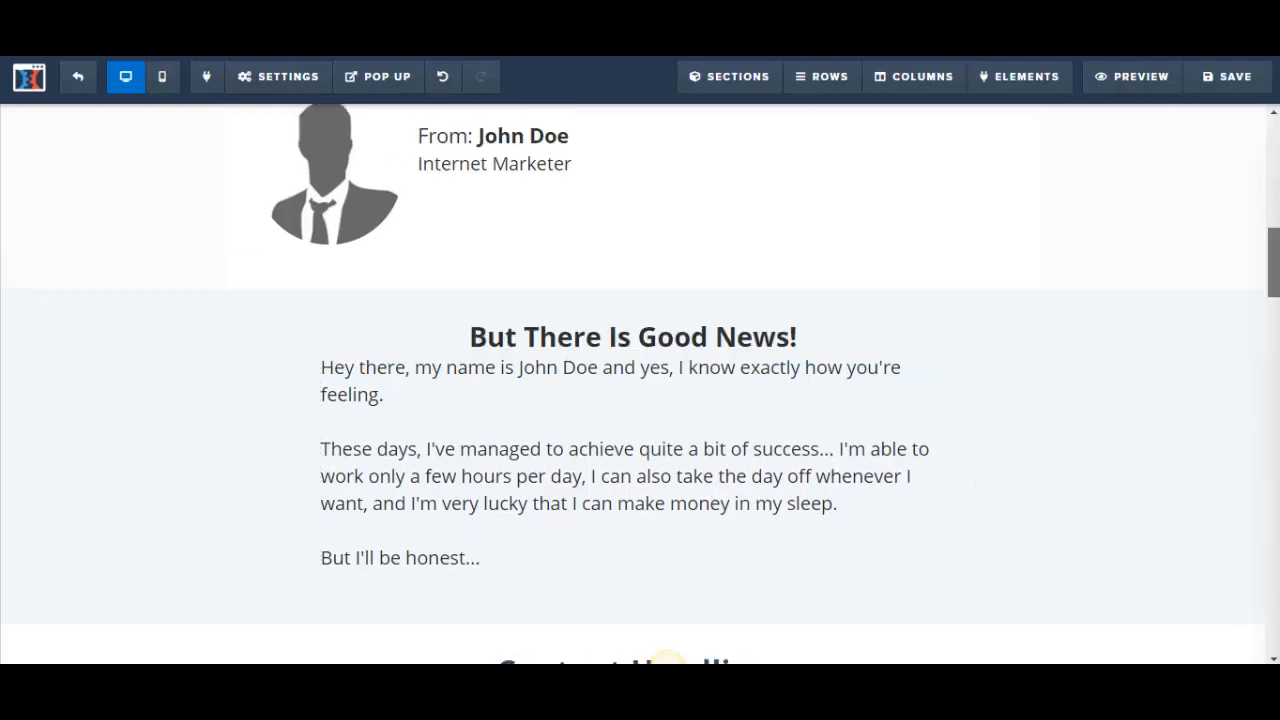
pyautogui.click(1225, 78)
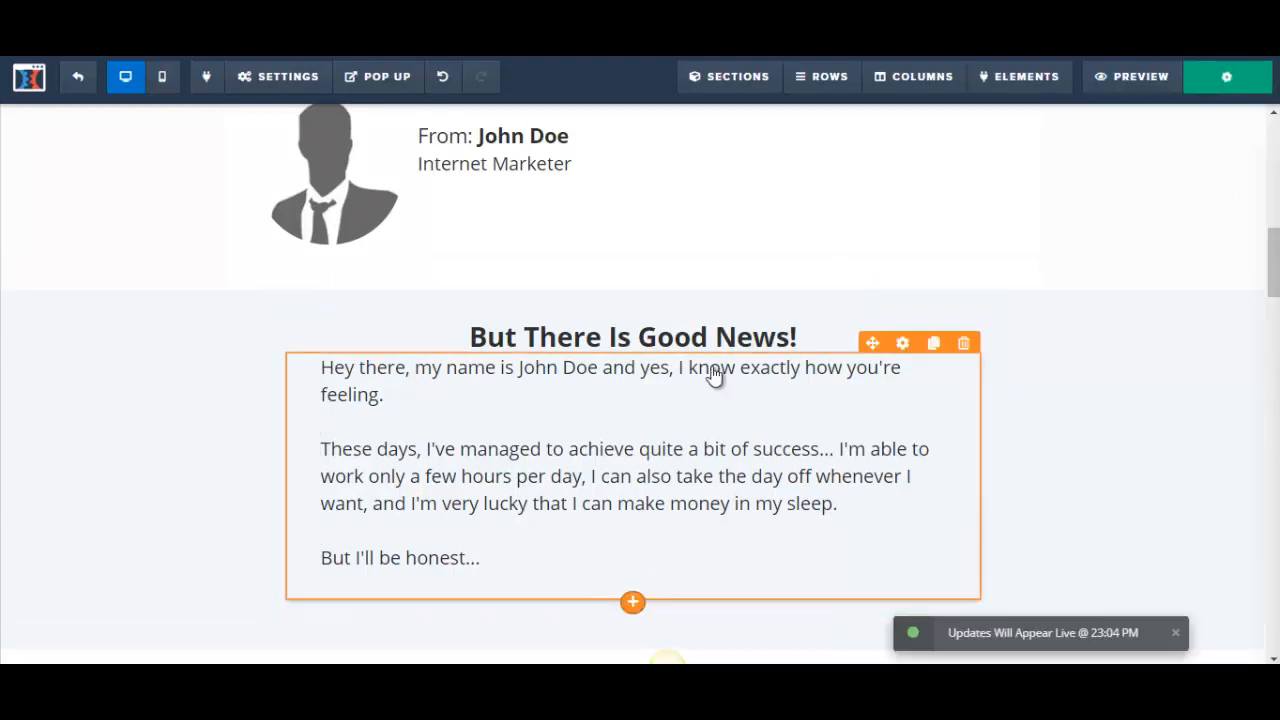
# Review the Word sales letter's upcoming headlines and copy, from "Things Definitely Didn't Start Out This Way..." to the "Introducing..." line
pyautogui.scroll(-1, 712, 368)
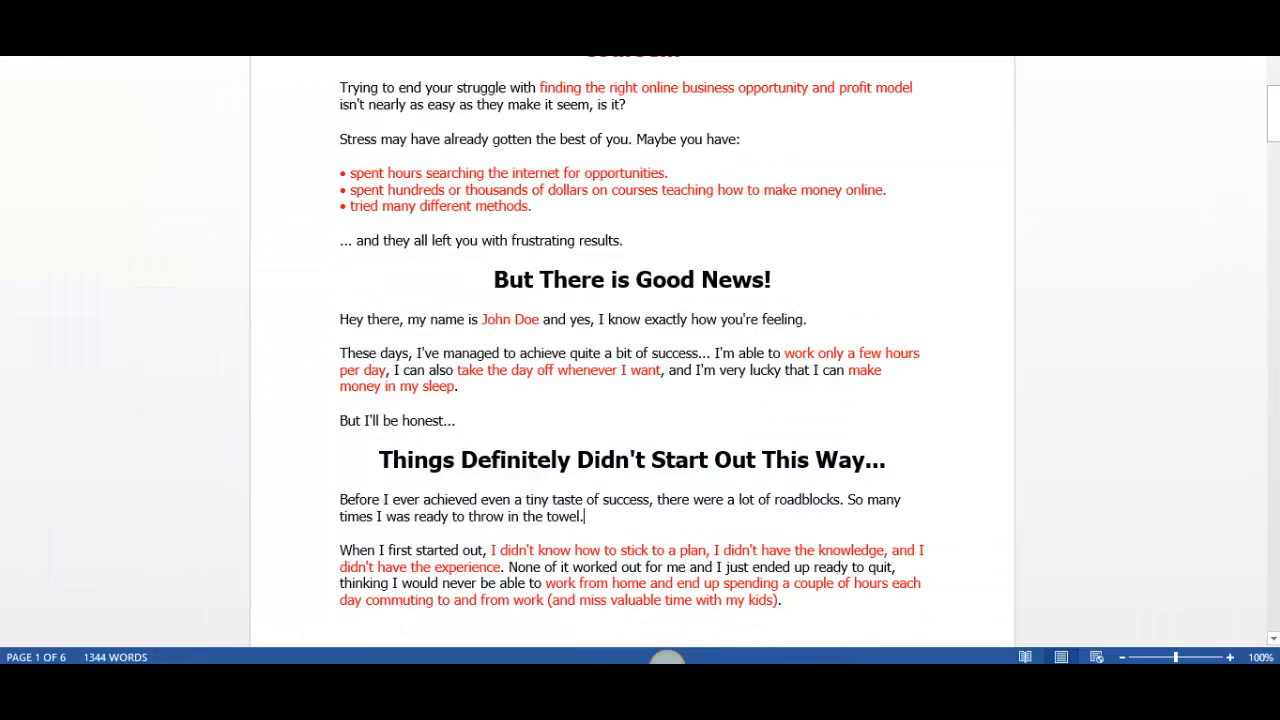
pyautogui.click(687, 389)
pyautogui.moveTo(1274, 112)
pyautogui.mouseDown()
pyautogui.moveTo(1274, 210)
pyautogui.moveTo(1274, 115)
pyautogui.mouseUp()
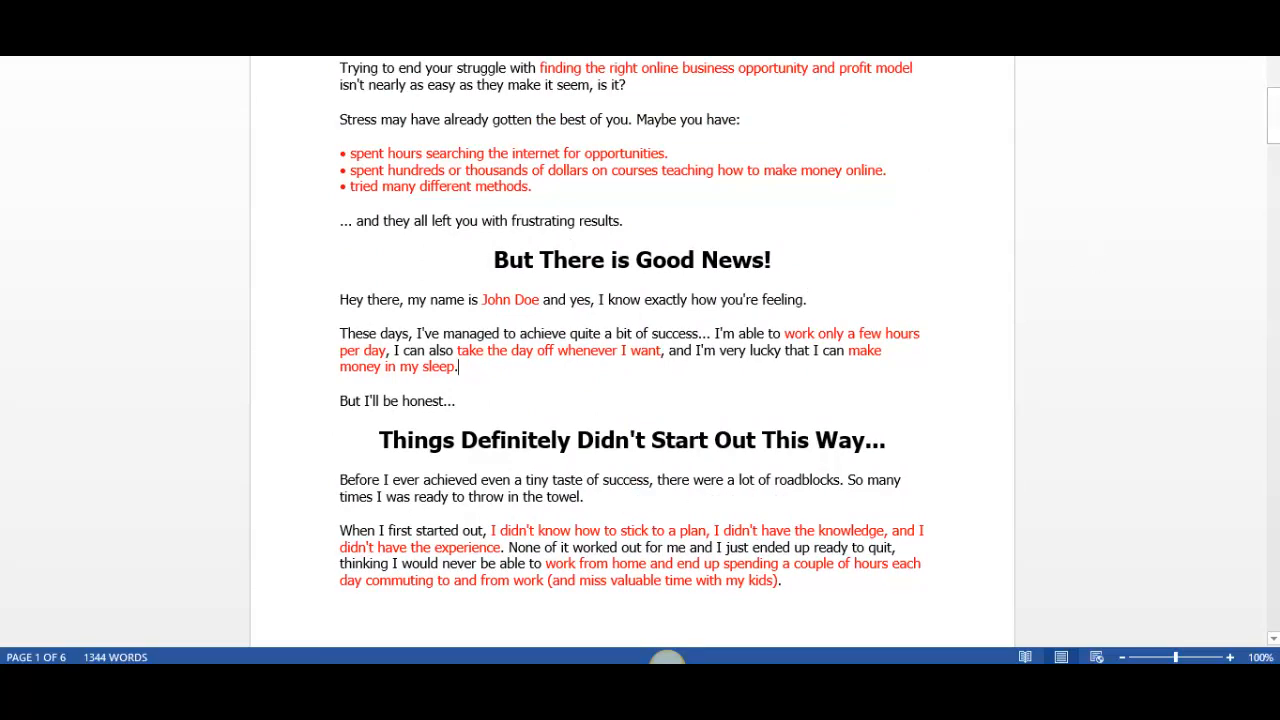
pyautogui.moveTo(1275, 139); pyautogui.dragTo(1276, 191)
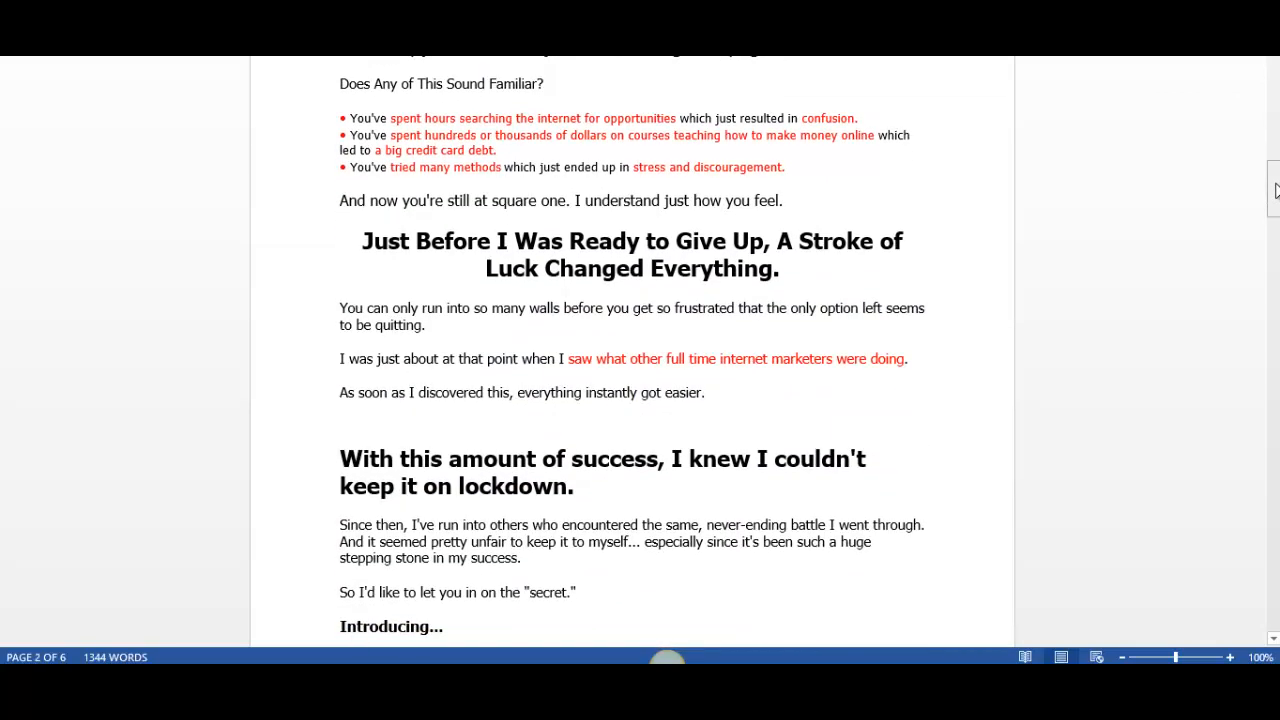